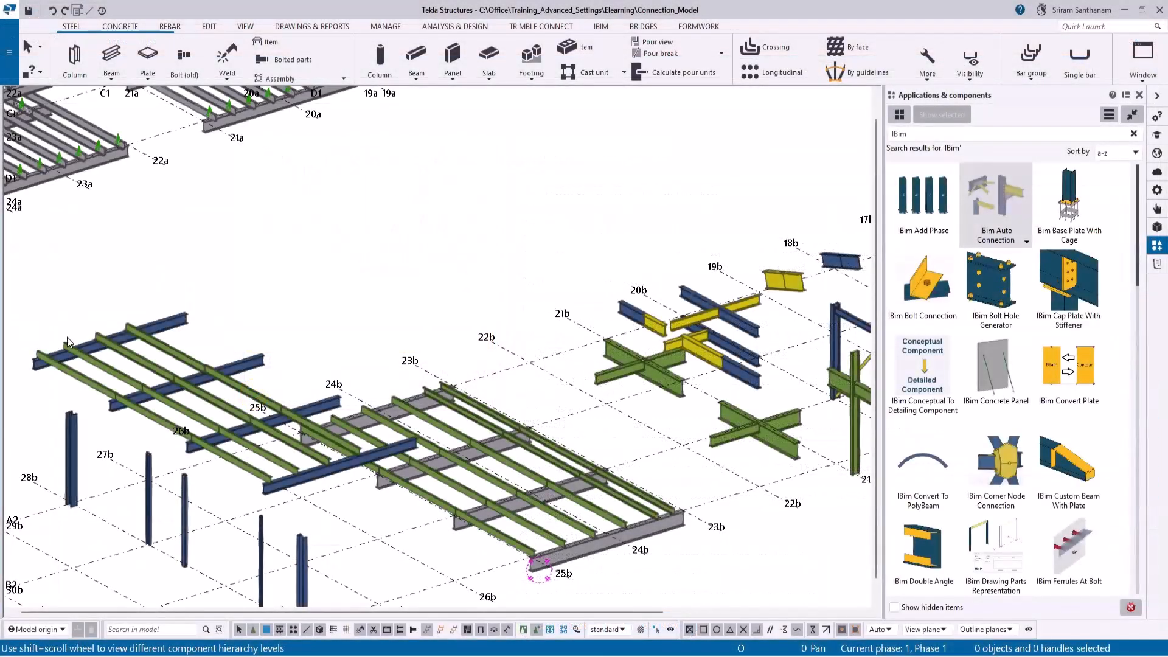
- Examine the unconnected purlins, crossing beams, column joint, braced frames and cranked beam between grid lines 25b and 16b
scroll(234, 358, "down", 2)
middle_click_drag(781, 308, 481, 341)
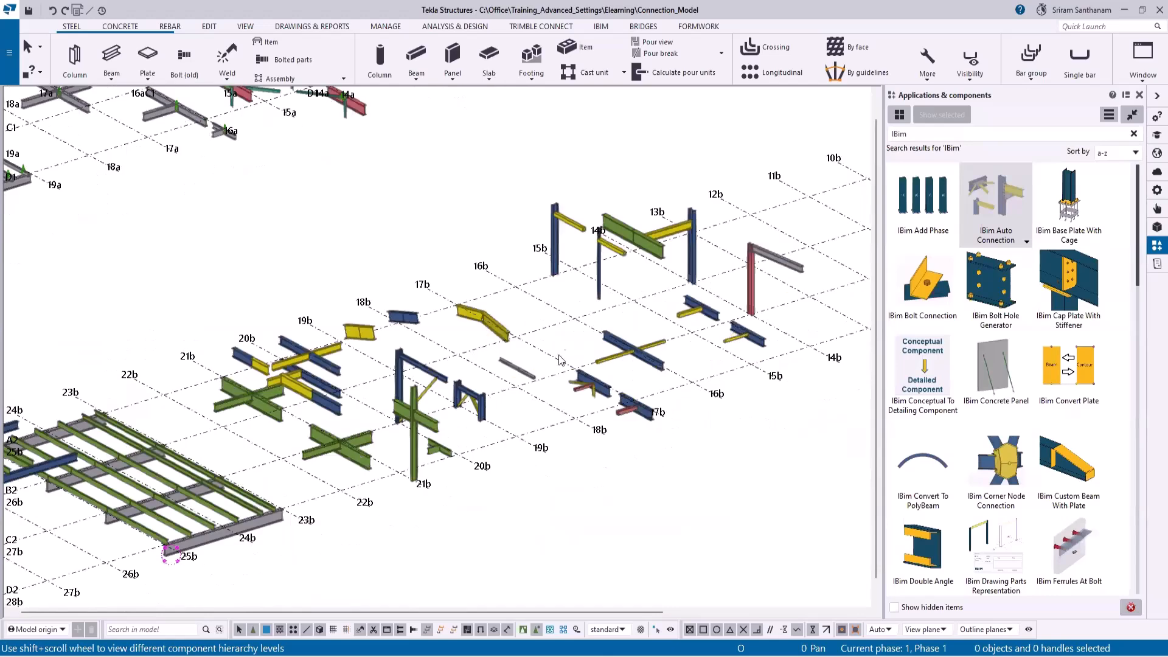
scroll(154, 528, "up", 3)
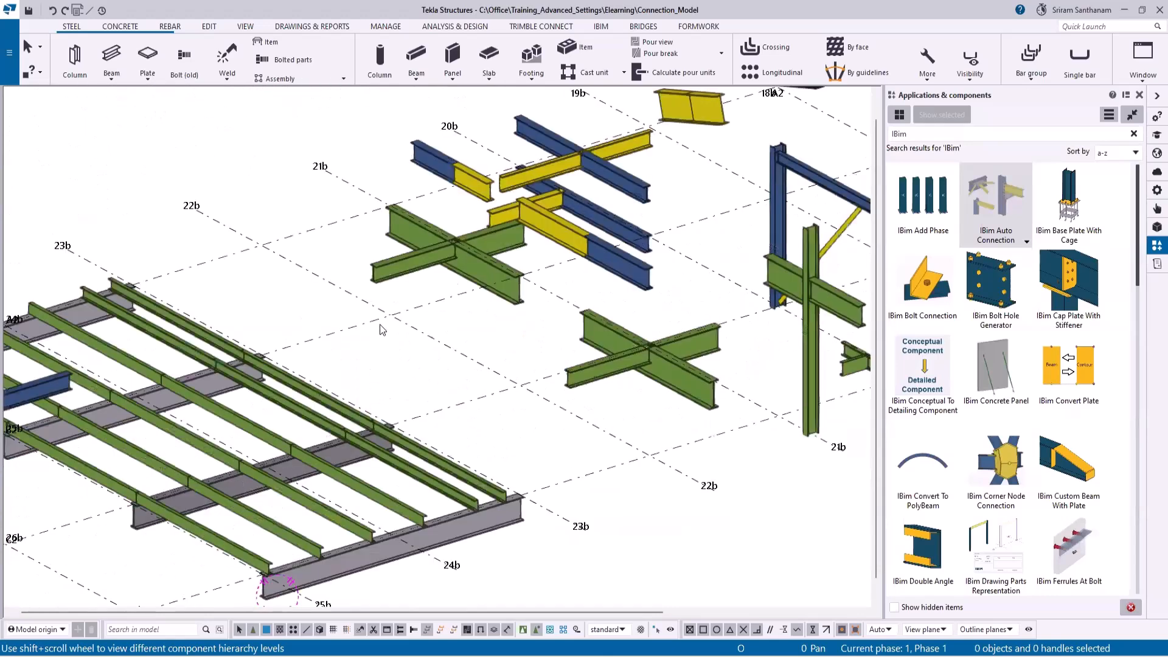
middle_click_drag(282, 585, 372, 500)
scroll(377, 494, "up", 3)
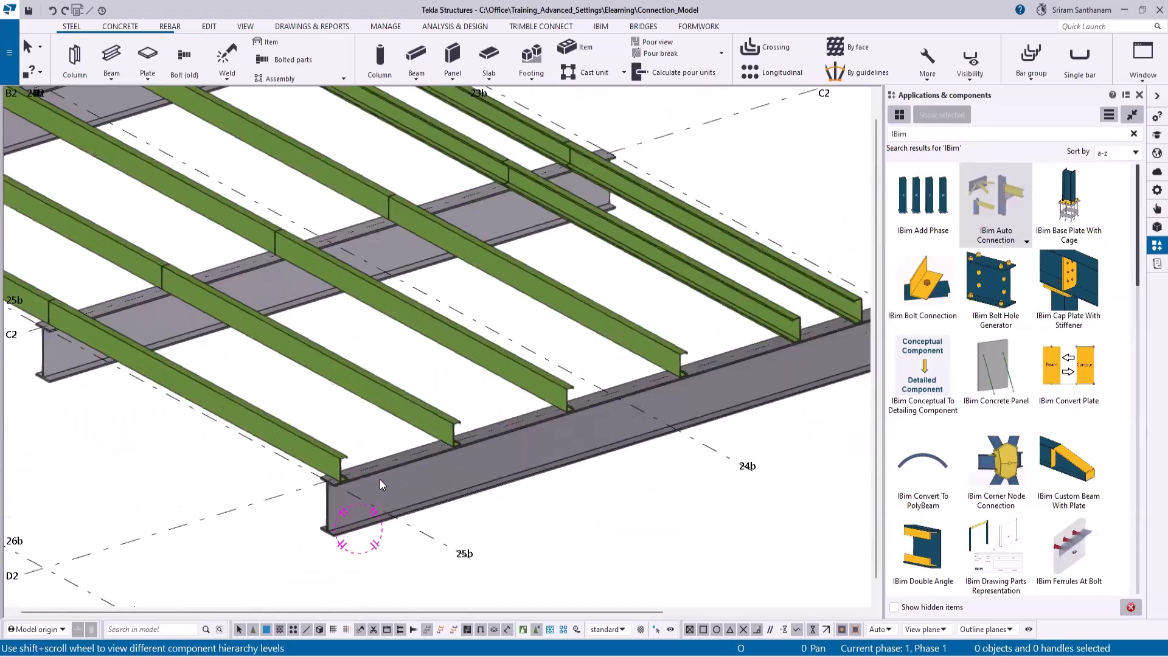
scroll(270, 459, "down", 3)
scroll(526, 344, "up", 4)
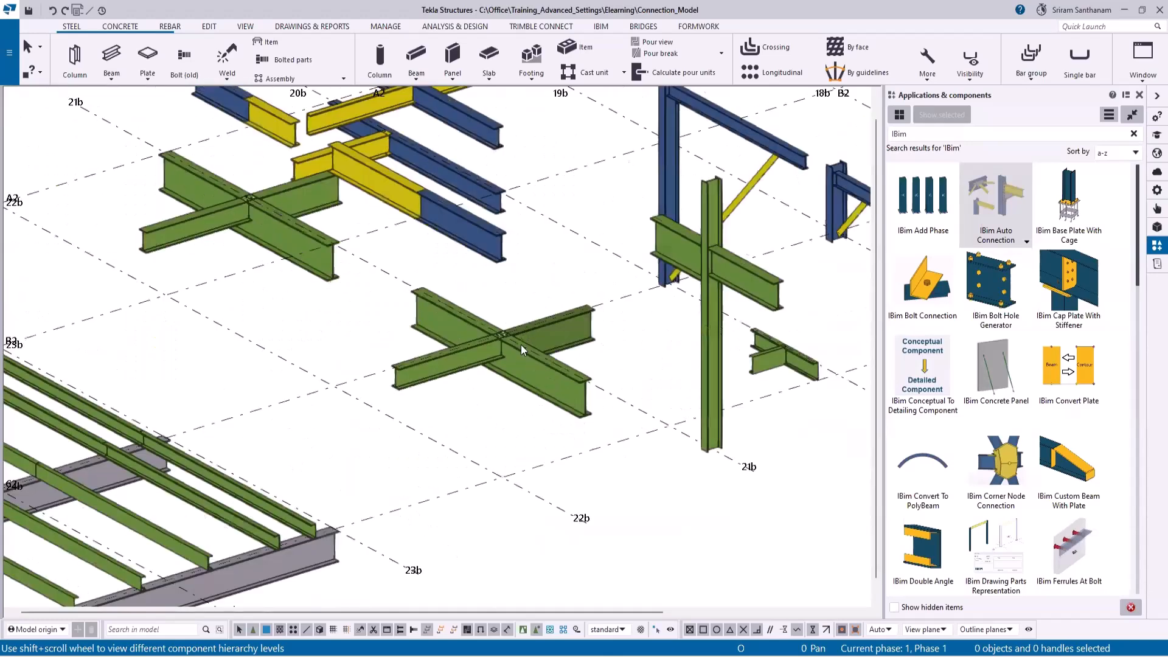
scroll(520, 344, "up", 4)
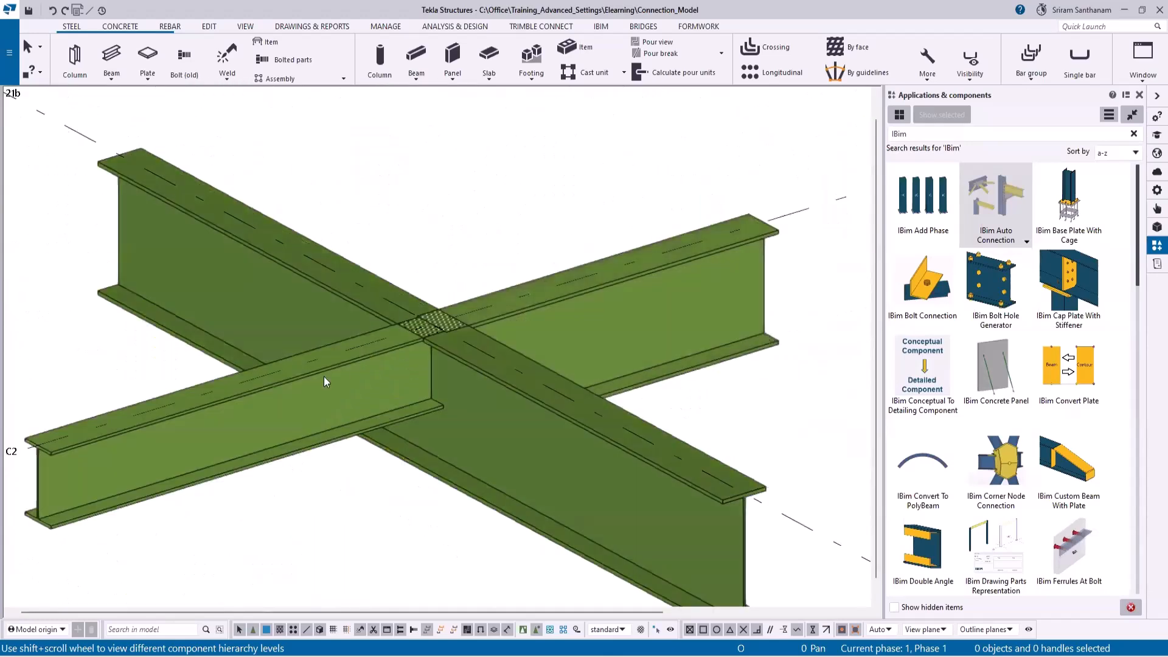
scroll(380, 390, "down", 5)
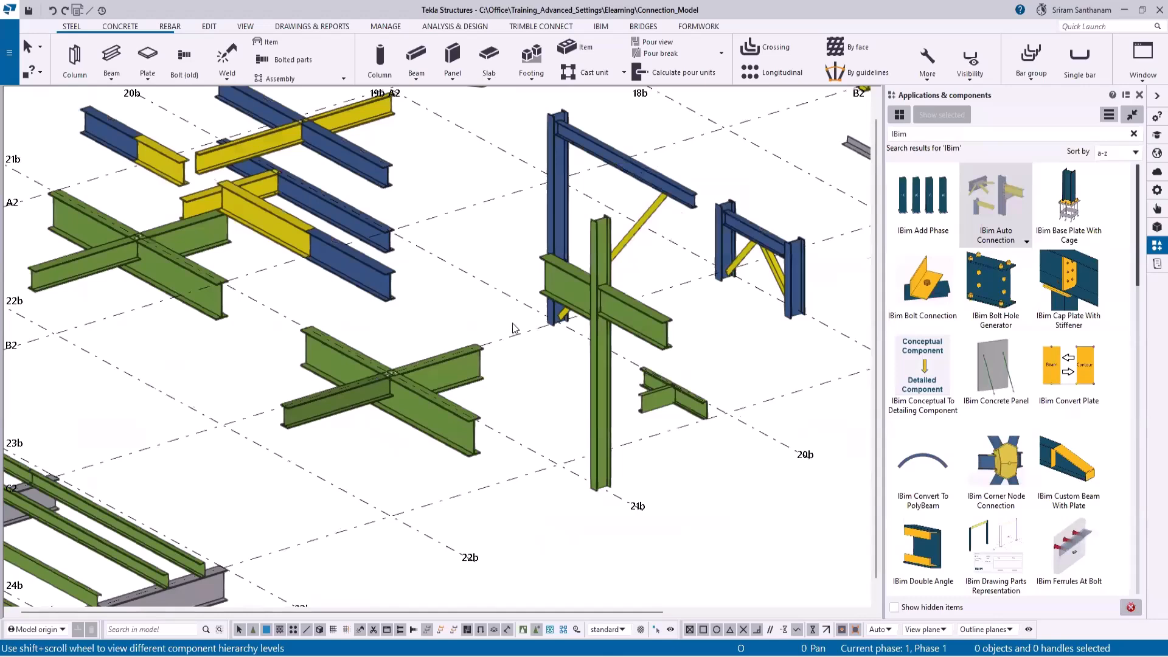
scroll(511, 329, "up", 3)
scroll(511, 331, "up", 3)
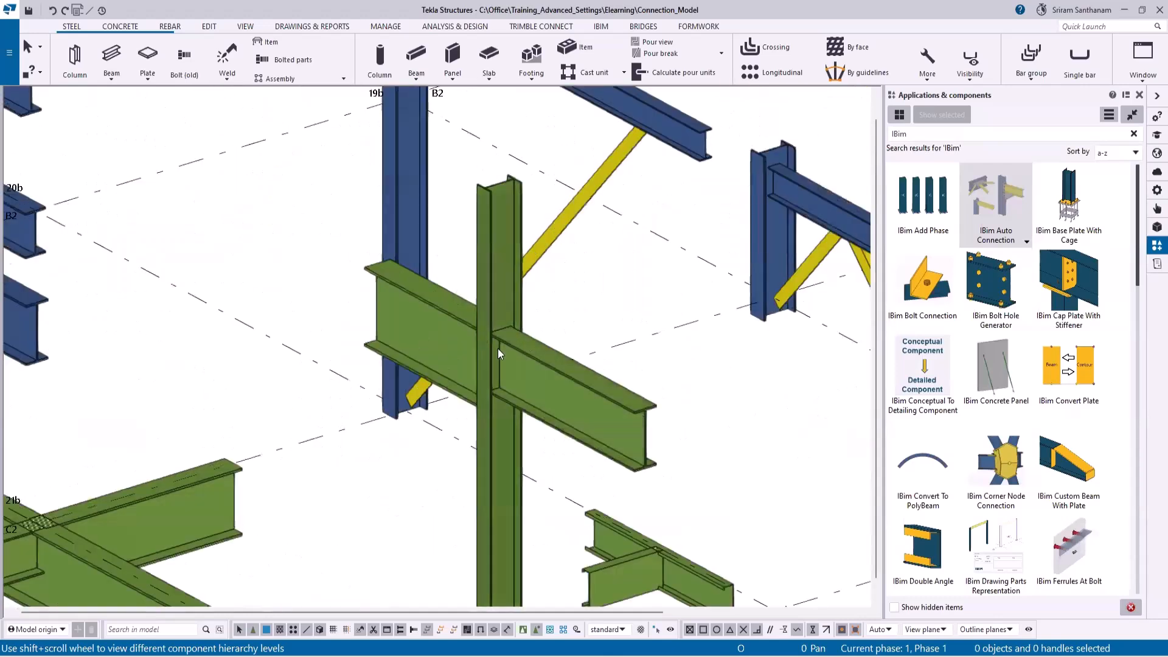
scroll(520, 341, "down", 5)
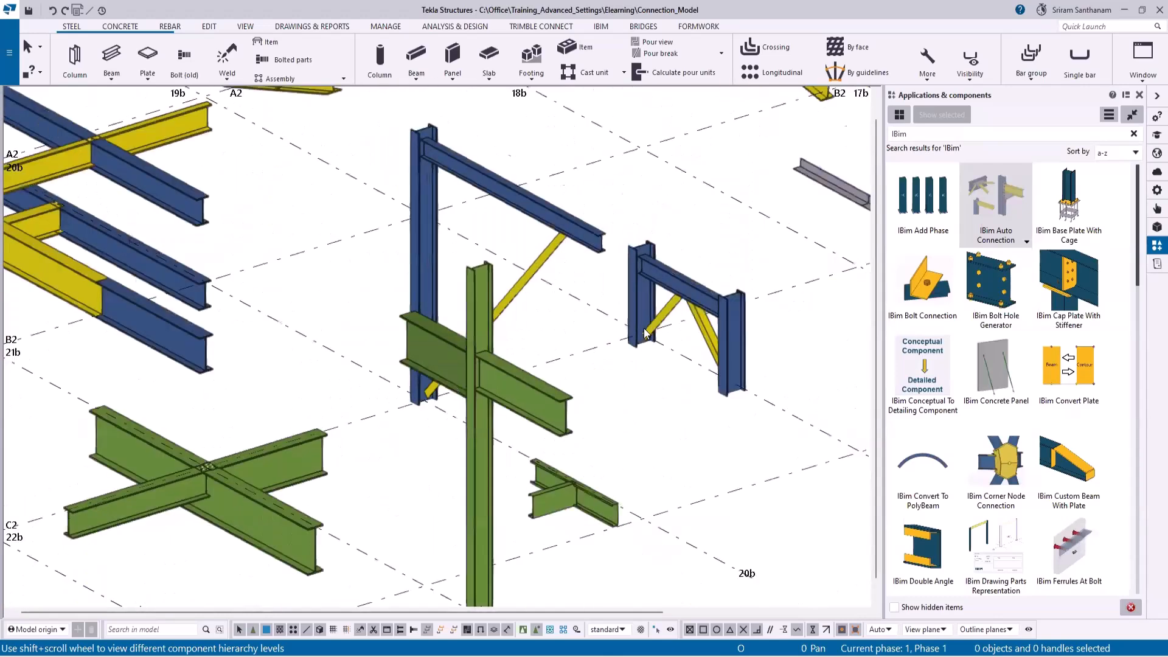
scroll(646, 331, "up", 4)
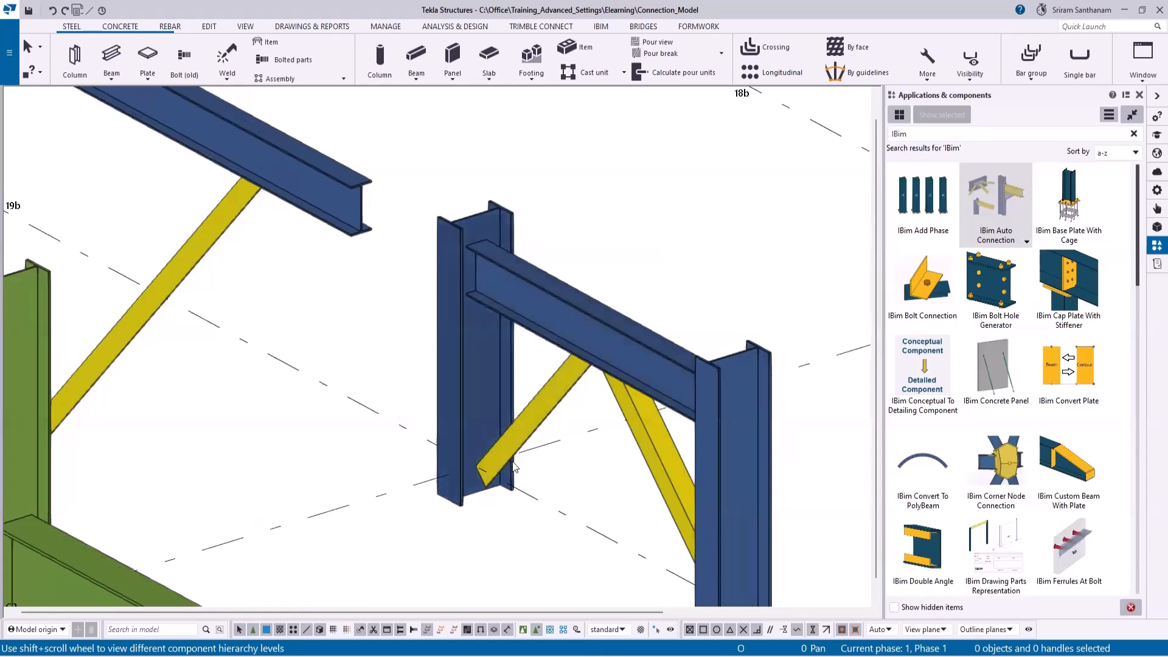
scroll(526, 395, "down", 5)
scroll(598, 198, "up", 4)
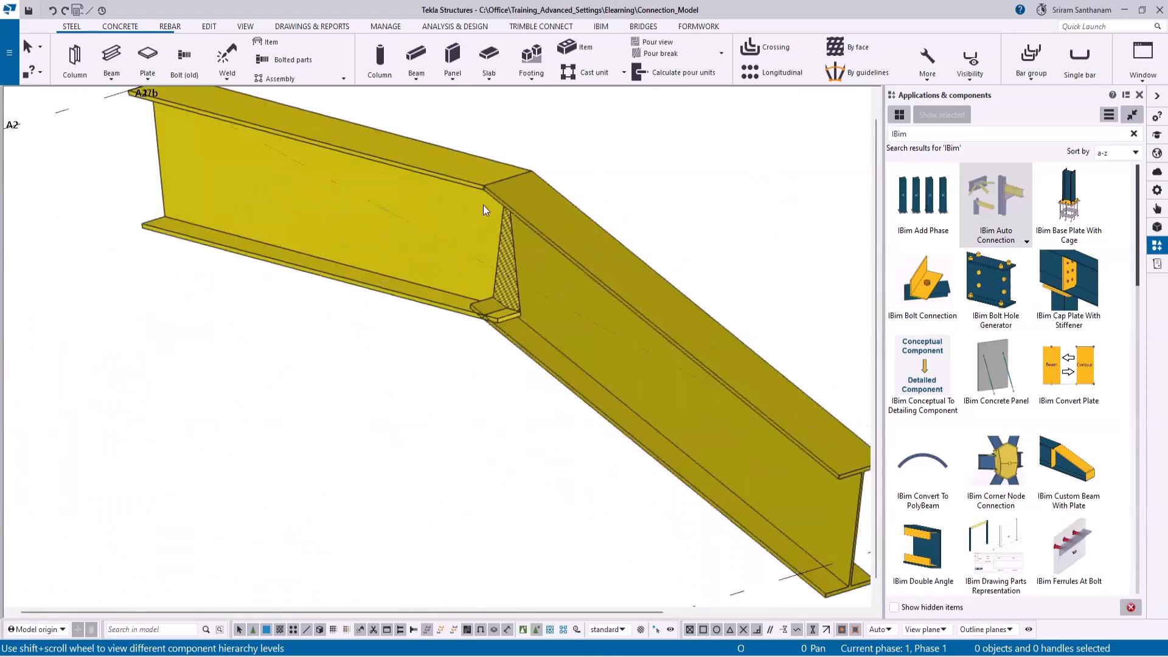
scroll(492, 207, "down", 4)
scroll(441, 195, "down", 2)
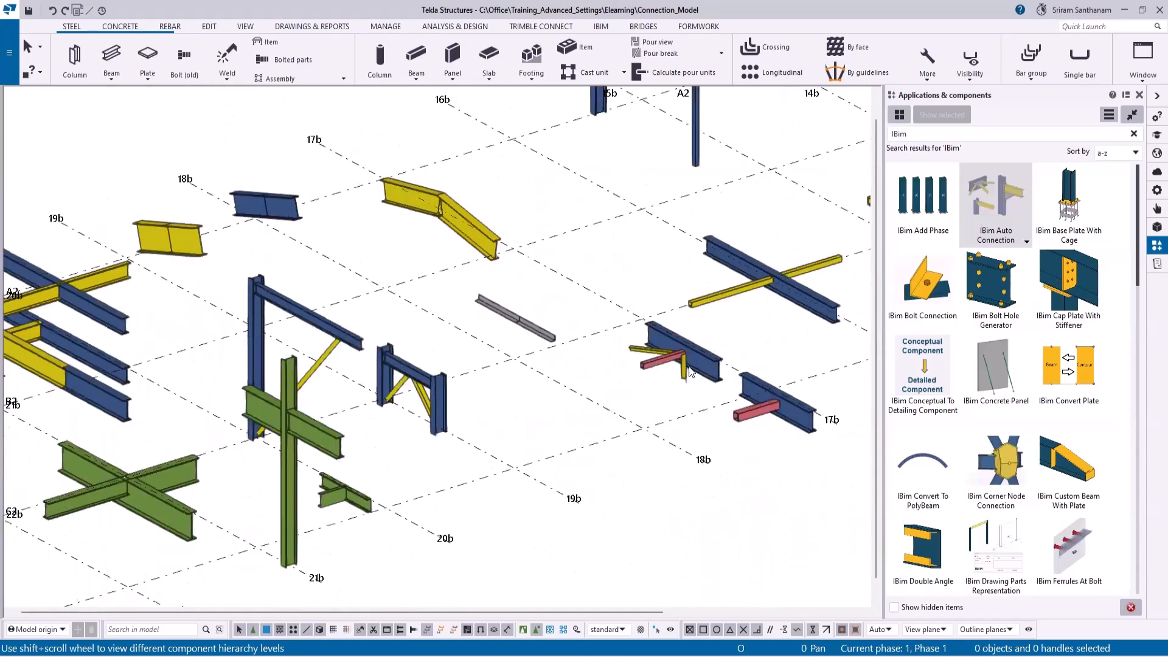
- Examine the remaining unconnected splices, hollow-section beams and column-to-beam joints between grid lines 19b and 12b, ending on the whole model
scroll(159, 234, "up", 5)
scroll(539, 244, "down", 2)
scroll(561, 255, "up", 2)
scroll(561, 255, "down", 6)
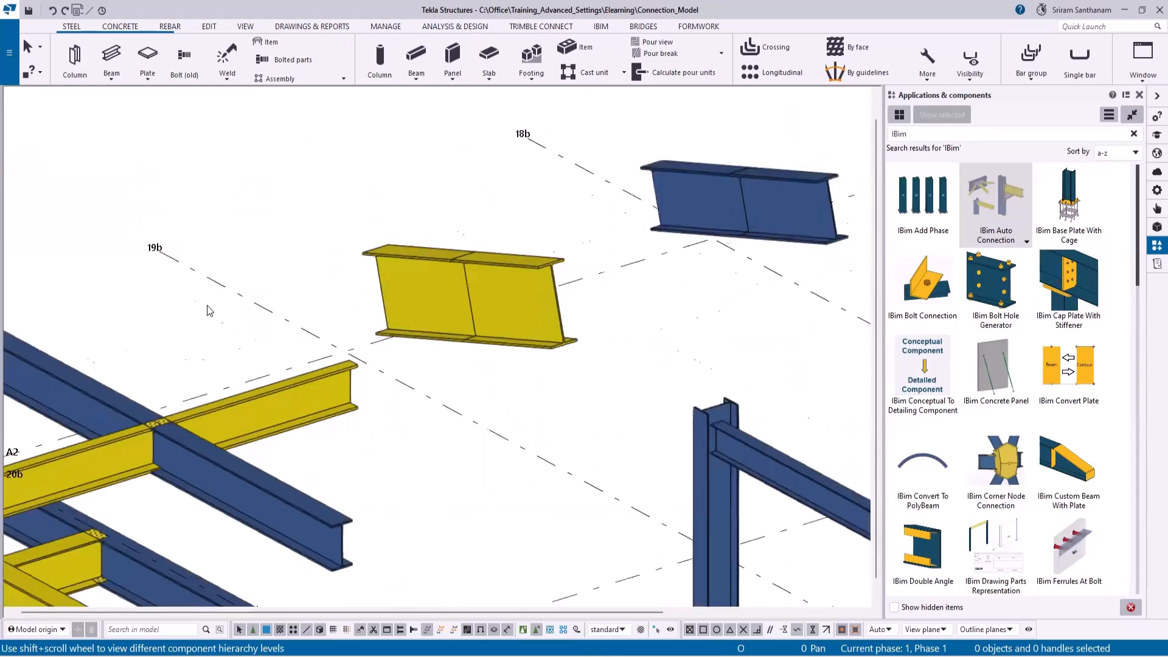
scroll(494, 255, "up", 2)
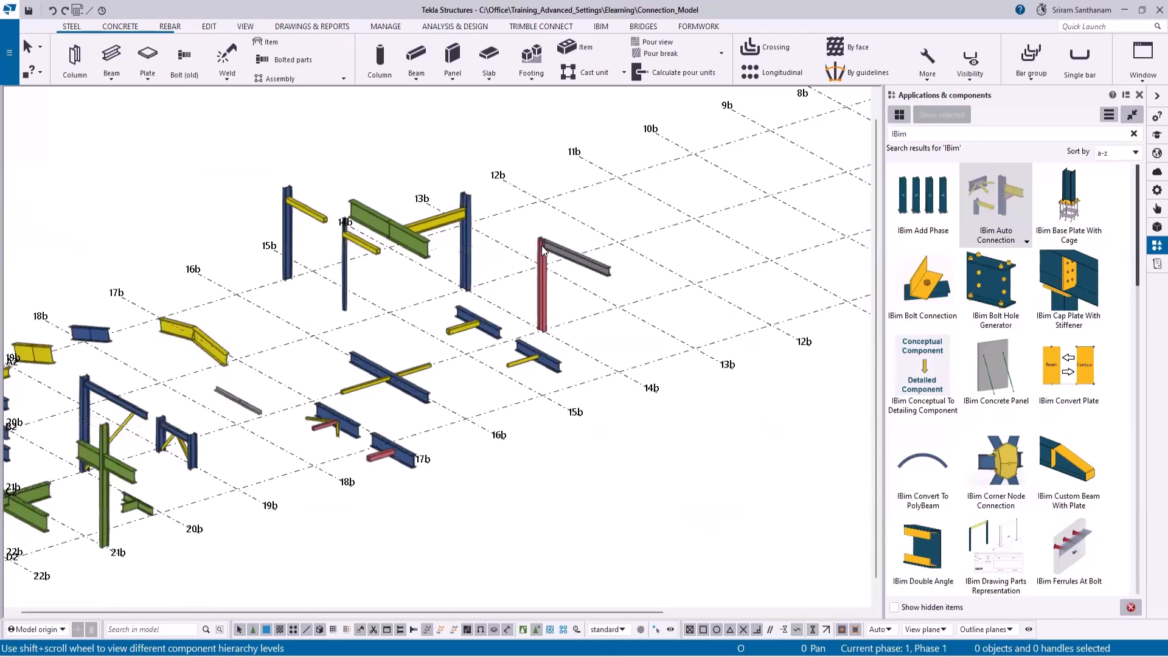
scroll(543, 251, "up", 5)
scroll(618, 291, "up", 1)
scroll(643, 289, "down", 4)
scroll(438, 435, "up", 5)
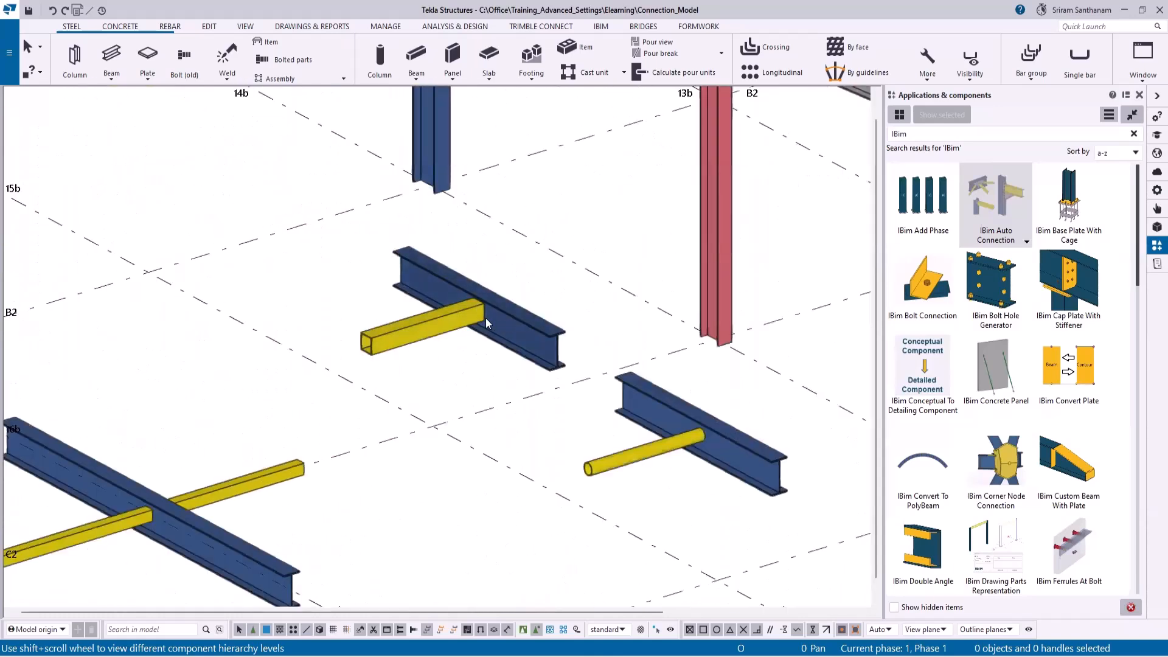
scroll(575, 390, "down", 2)
scroll(576, 389, "down", 3)
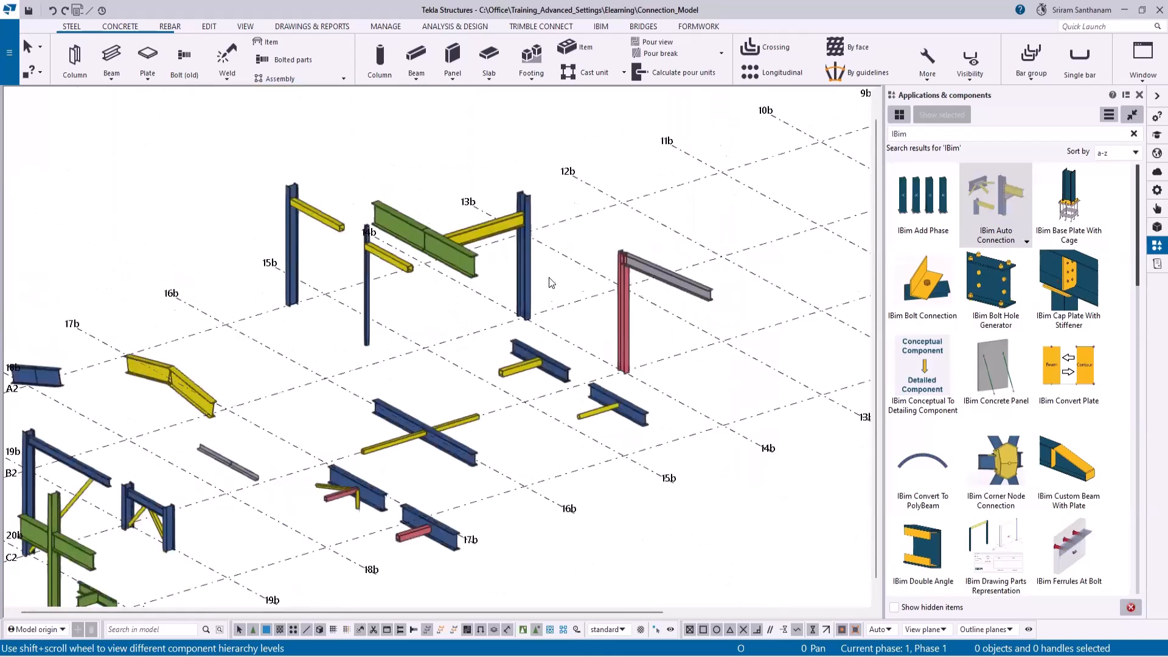
scroll(660, 274, "down", 3)
scroll(660, 274, "down", 2)
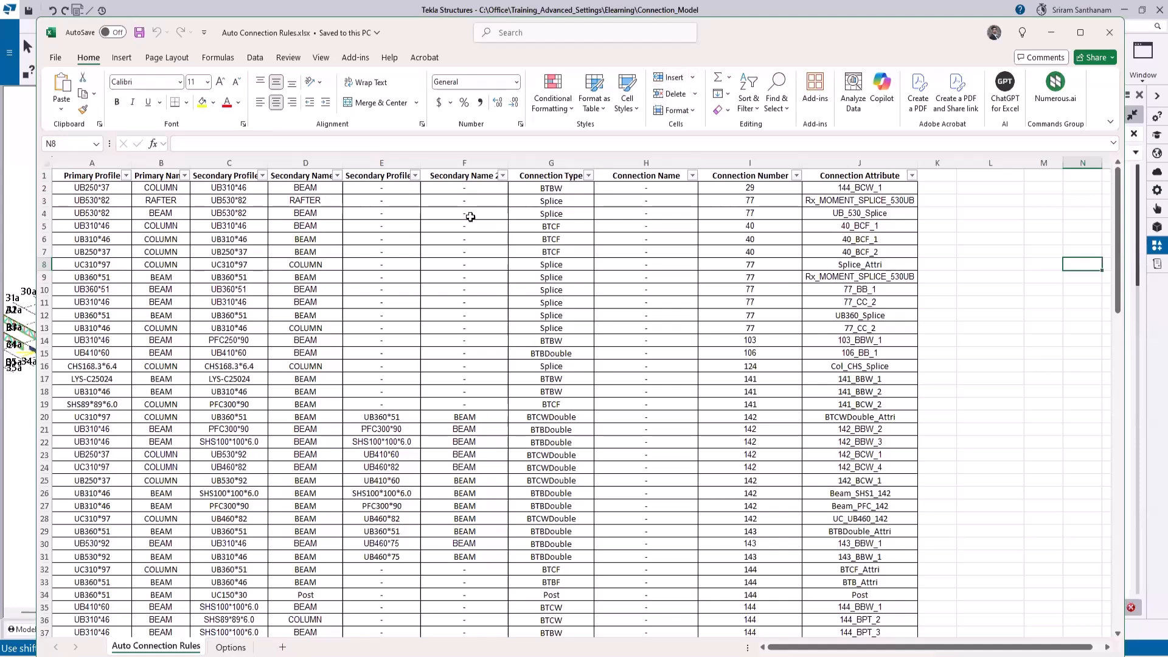
- Review the joint types on the Options sheet and the connection rules in Auto Connection Rules.xlsx, and return to Tekla Structures
key("ctrl+Page_Down")
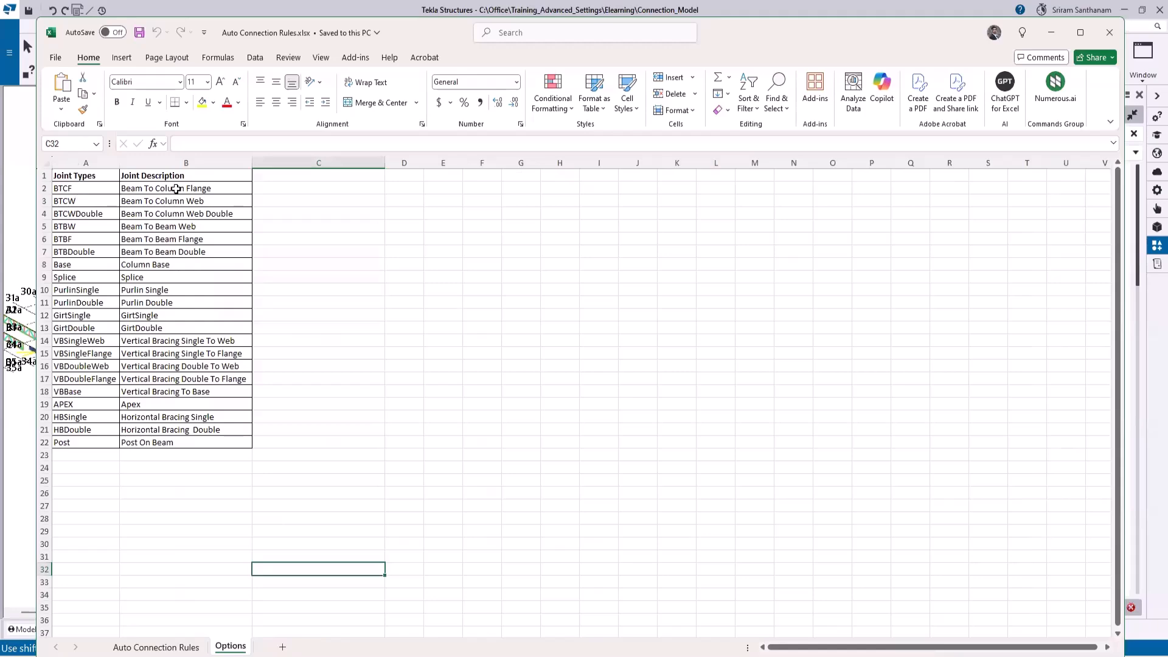
left_click(195, 649)
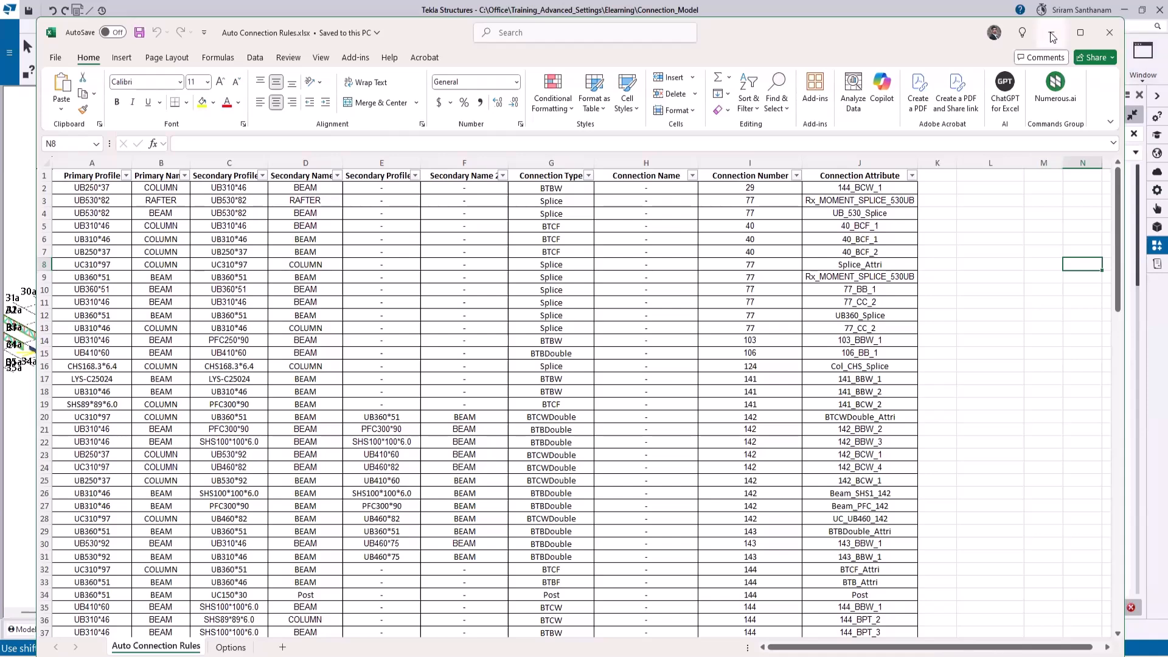
left_click(1110, 34)
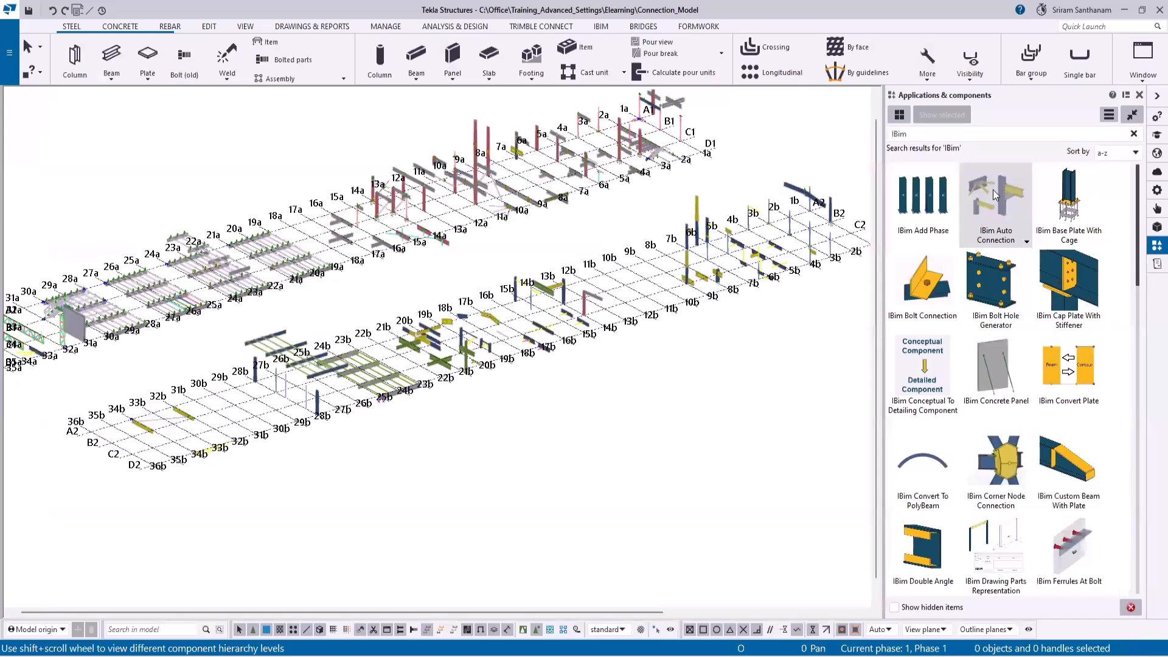
- Collect IBim Auto Connection data for all members on the A2–D2 grid, selecting them together in plan view
double_click(995, 195)
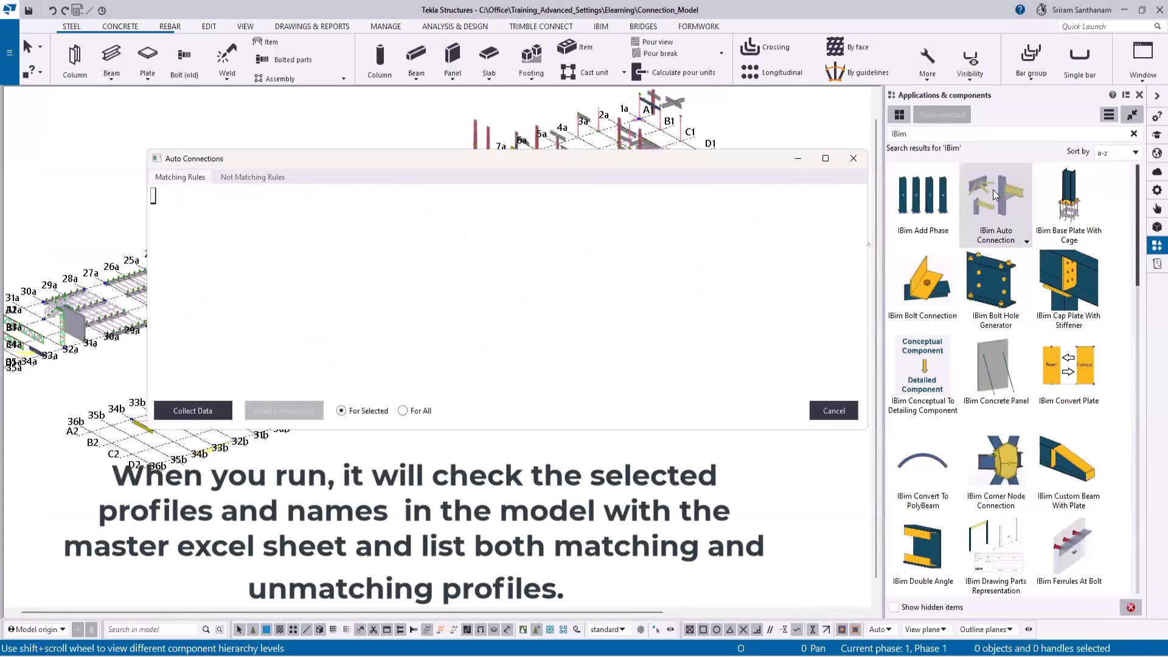
left_click_drag(307, 158, 615, 185)
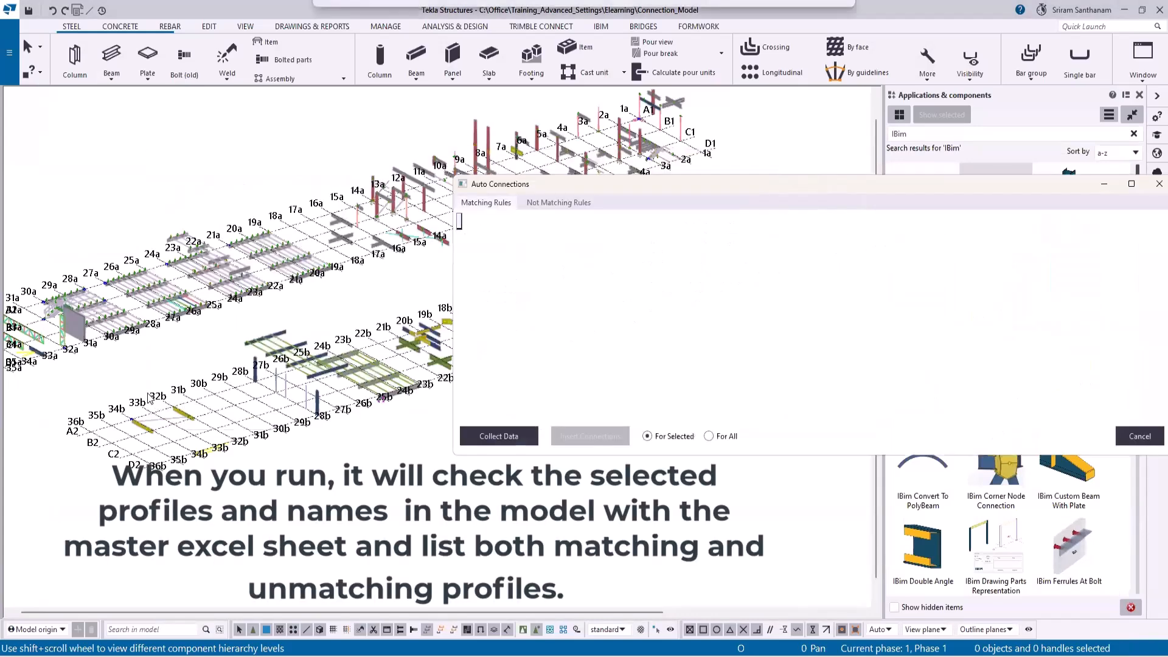
scroll(300, 378, "down", 4)
scroll(298, 377, "up", 2)
middle_click_drag(181, 409, 137, 439)
key("ctrl+p")
left_click_drag(273, 350, 470, 433)
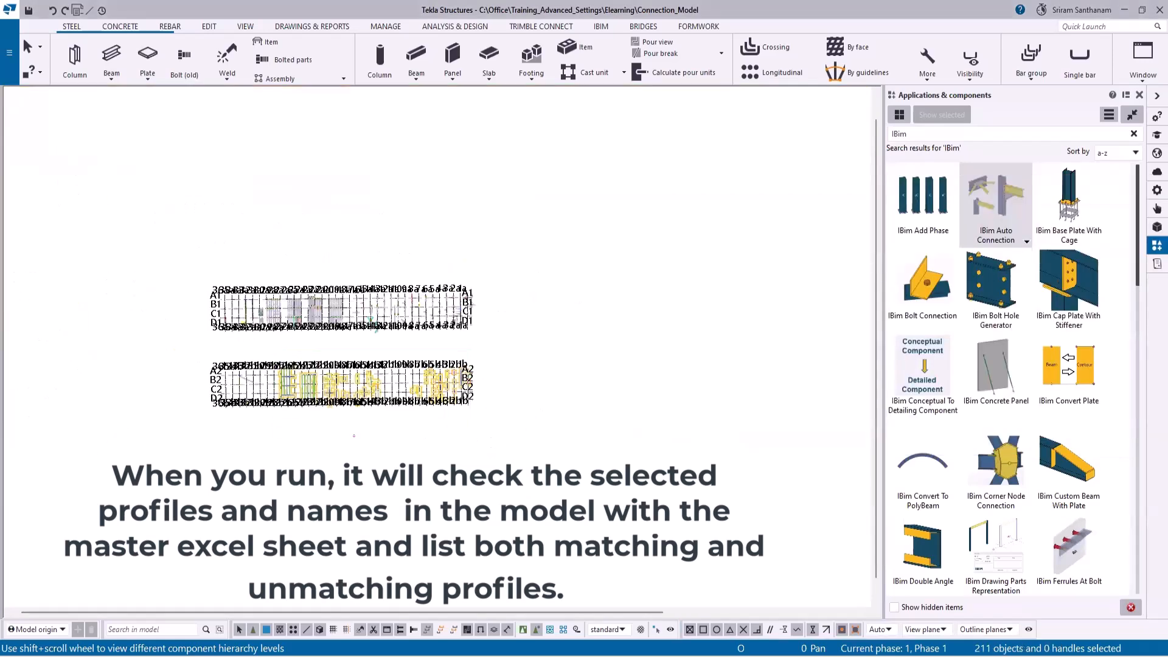
key("alt+Tab")
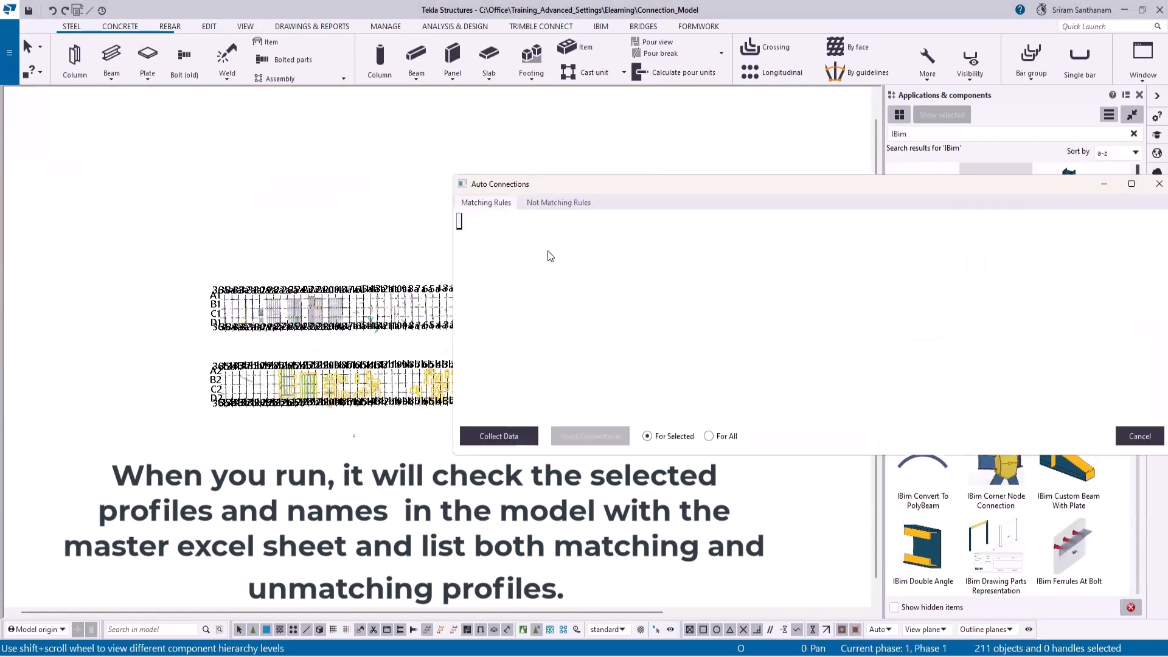
left_click(501, 437)
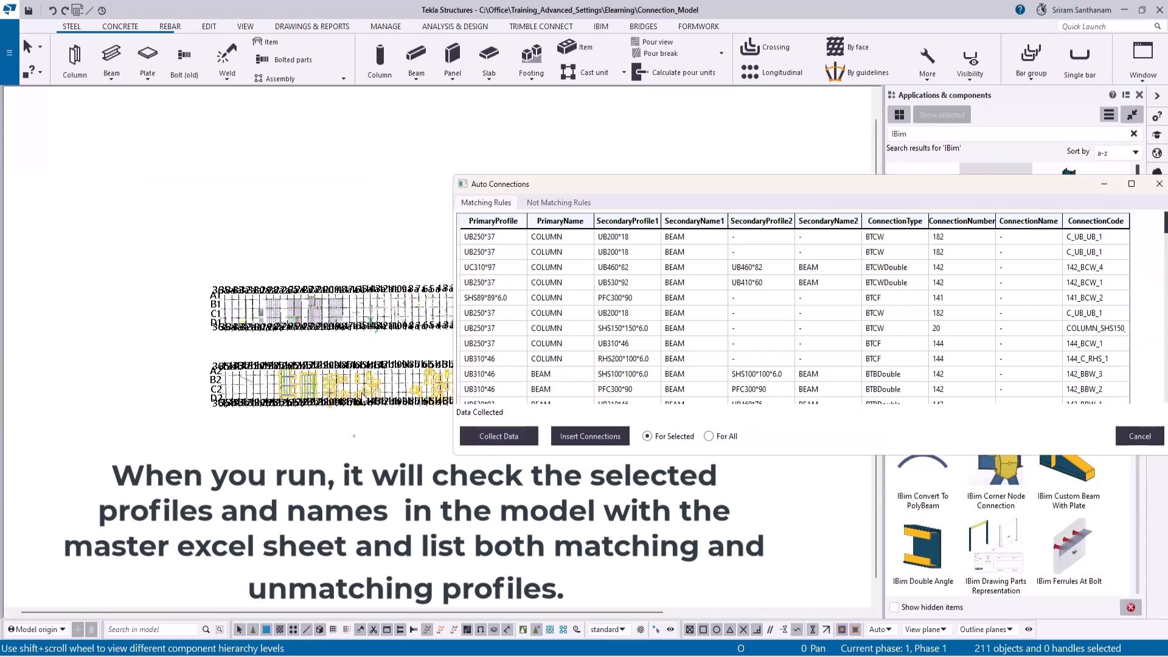
- Compare the Matching Rules and Not Matching Rules lists of the collected connection data
left_click(559, 204)
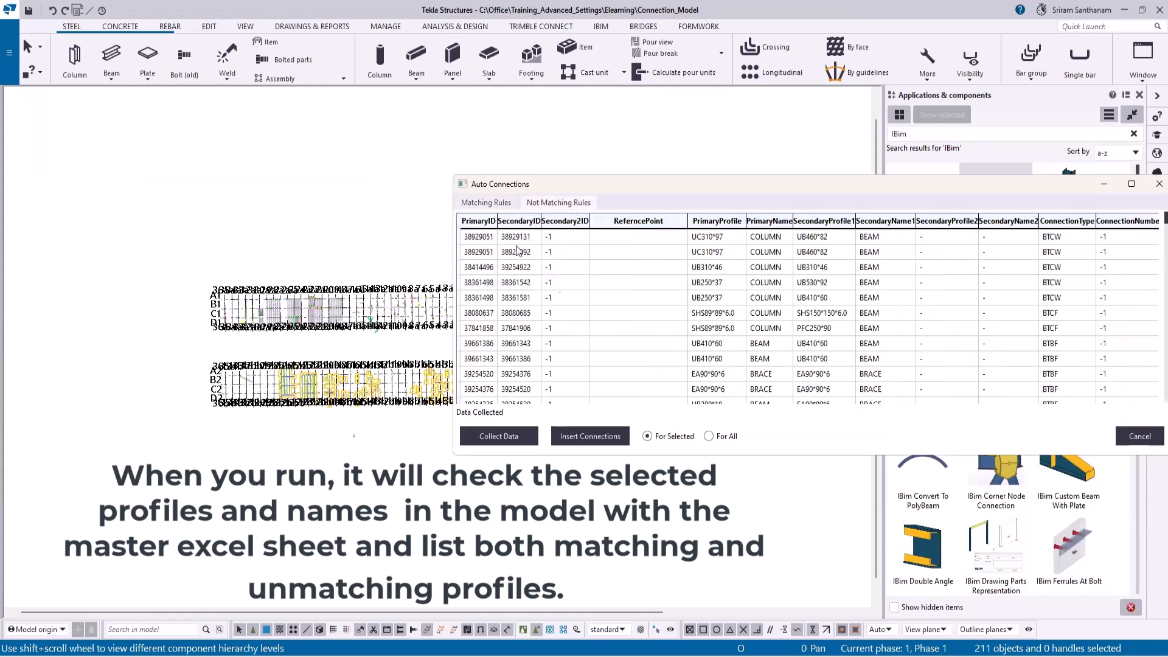
left_click(504, 205)
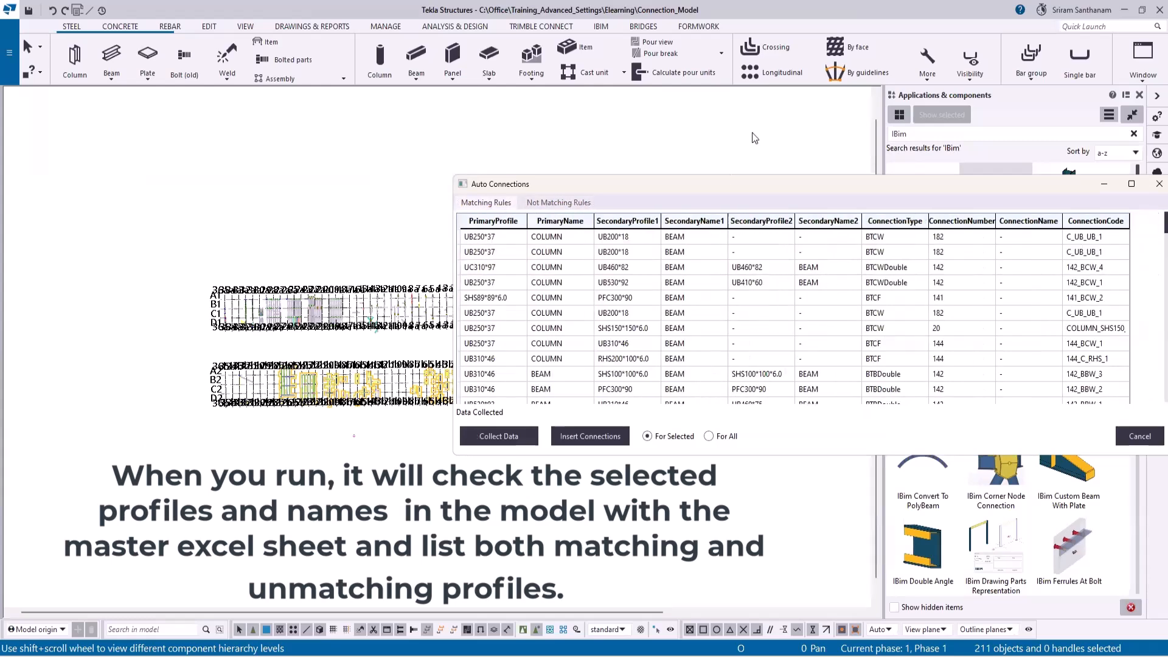
left_click(547, 204)
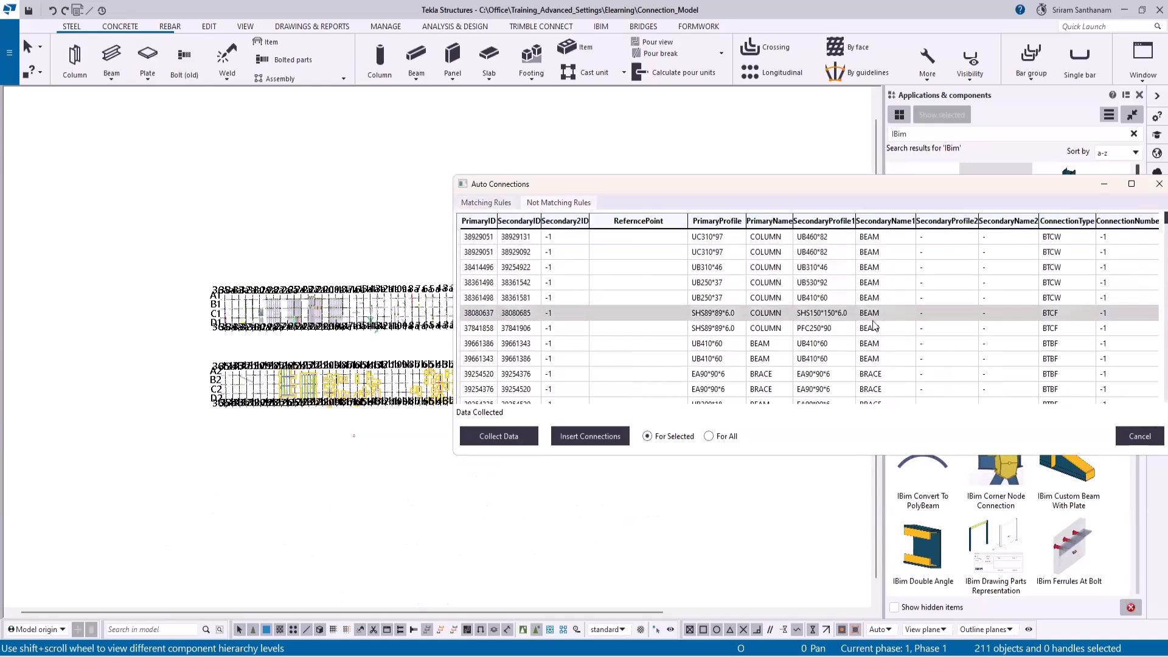
left_click(486, 203)
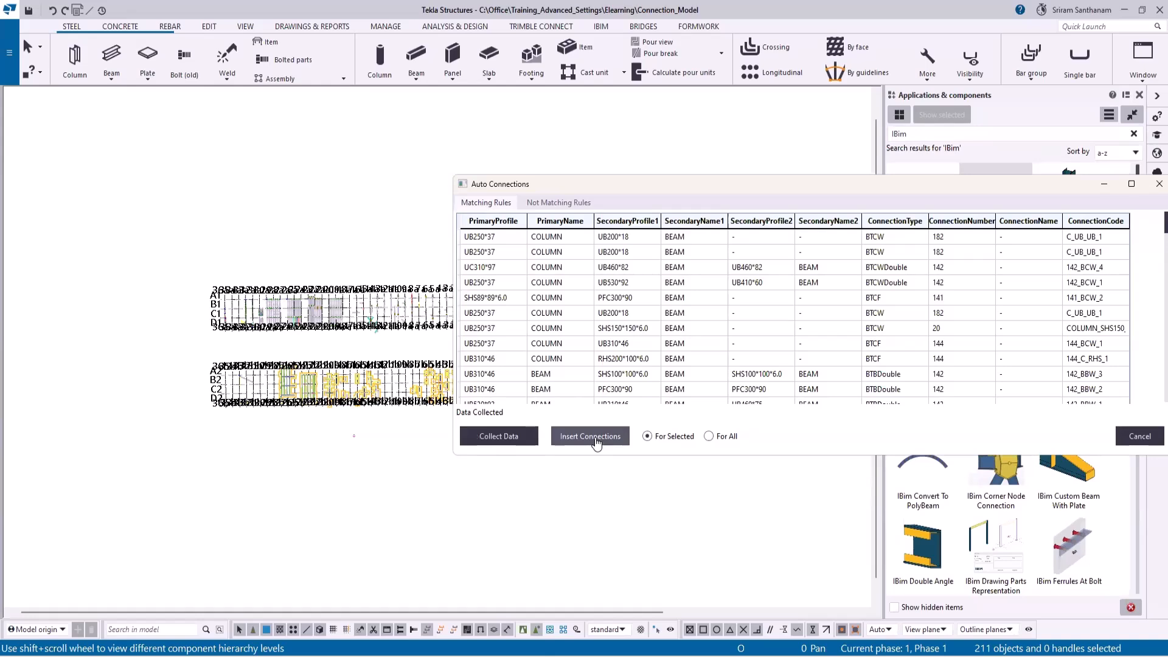
- Insert the matching connections for the selected members and minimise the Auto Connections dialog
scroll(142, 238, "down", 2)
scroll(157, 258, "up", 5)
scroll(157, 258, "down", 2)
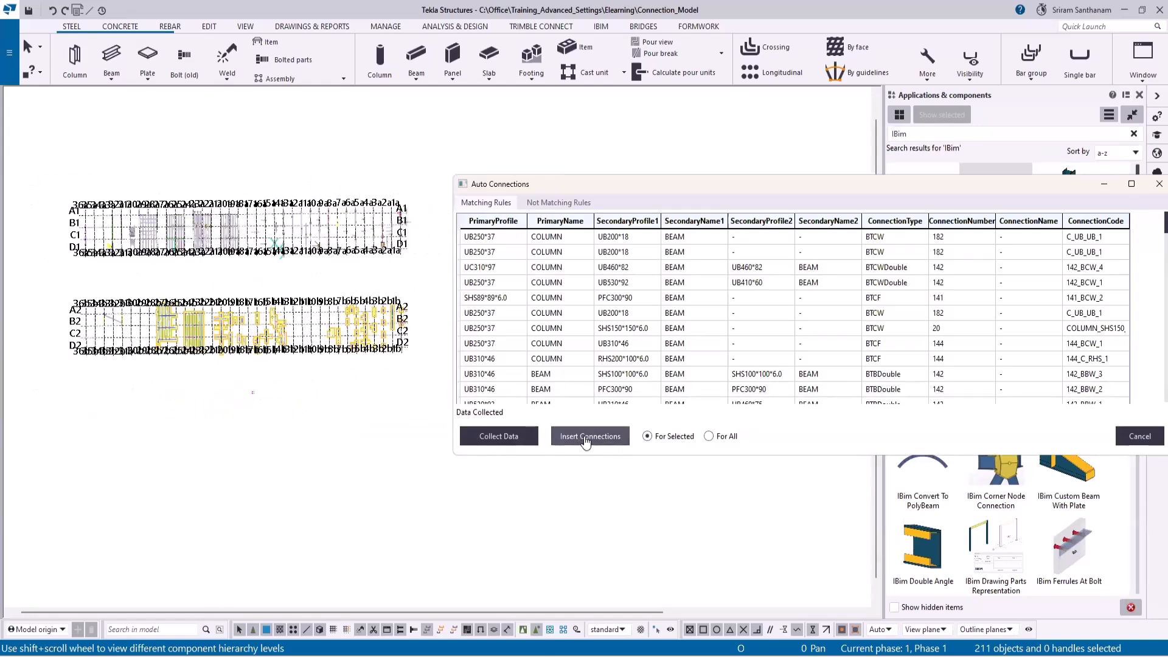
left_click(585, 438)
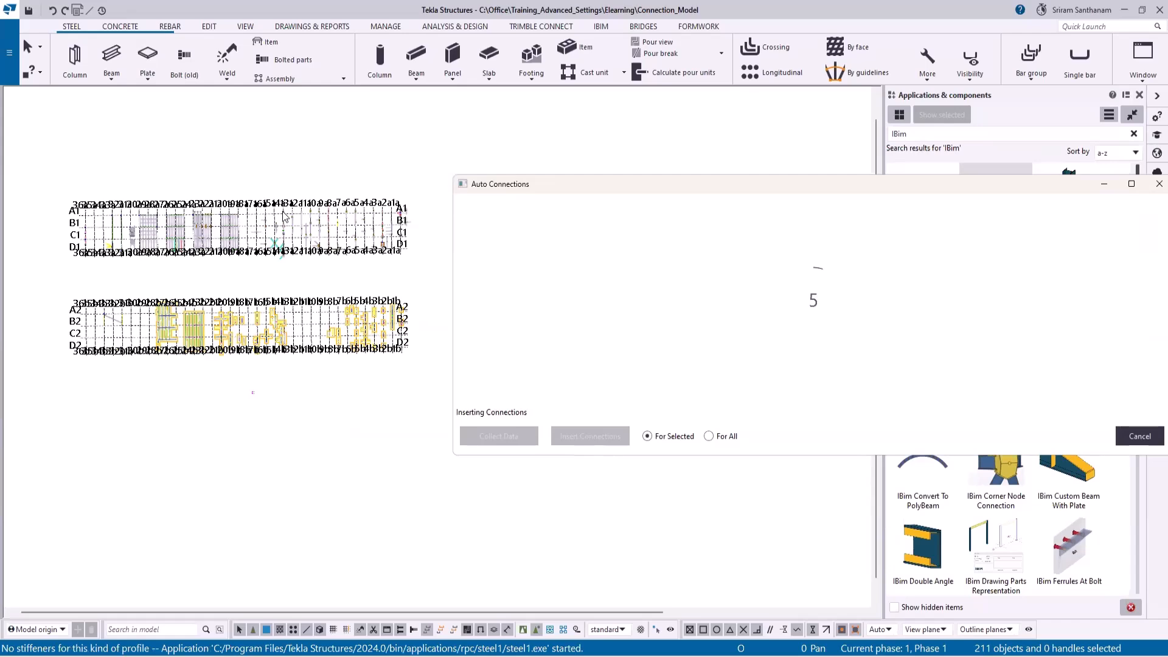
left_click(1105, 184)
left_click(741, 238)
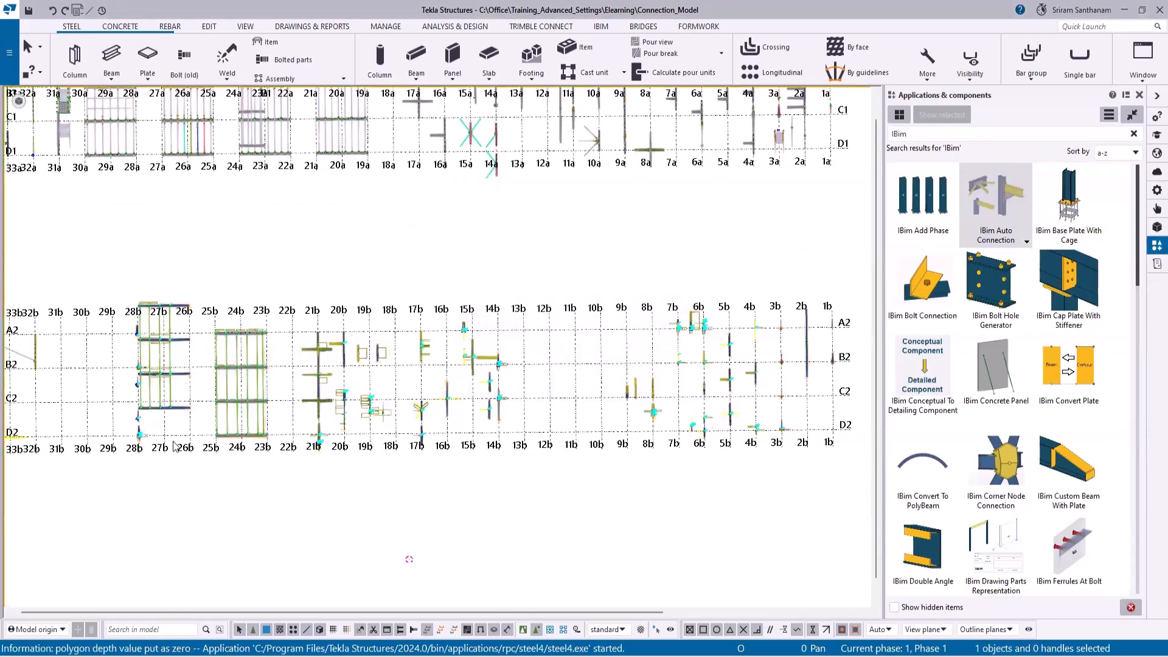
- Examine the inserted purlin-to-beam connections on the two framing bays between grid lines 23b and 28b
scroll(168, 433, "up", 3)
scroll(125, 411, "up", 3)
scroll(709, 391, "down", 3)
mouse_move(459, 381)
middle_mouse_down("ctrl")
mouse_move(545, 309)
mouse_move(550, 283)
middle_mouse_up("ctrl")
scroll(514, 485, "up", 5)
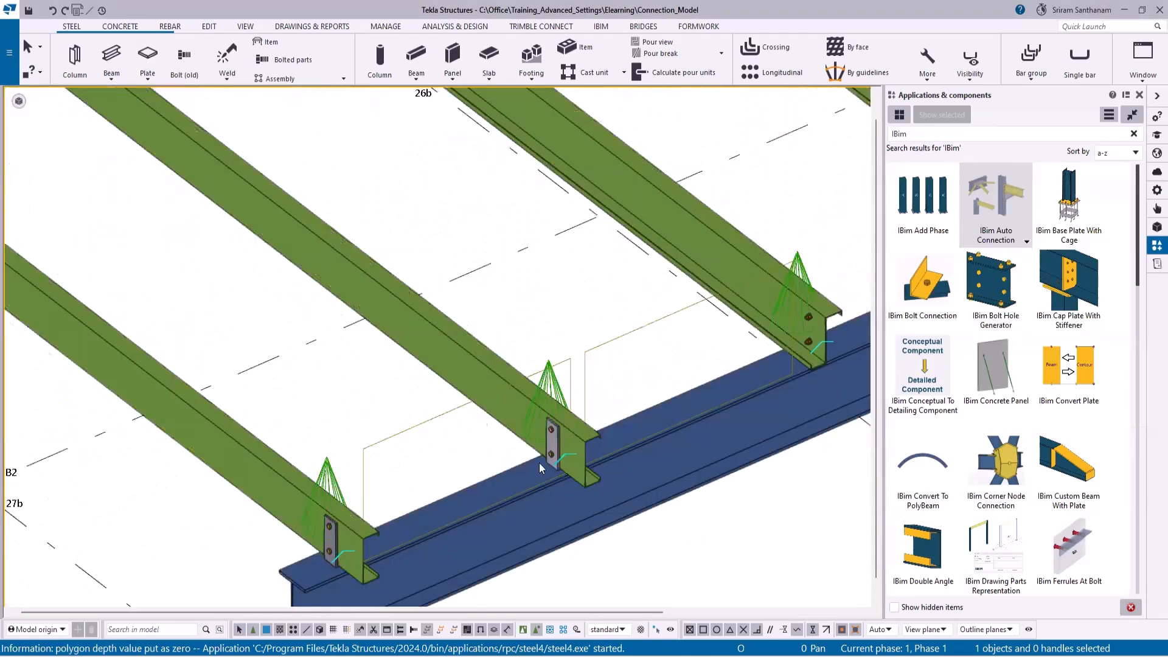
scroll(568, 523, "down", 5)
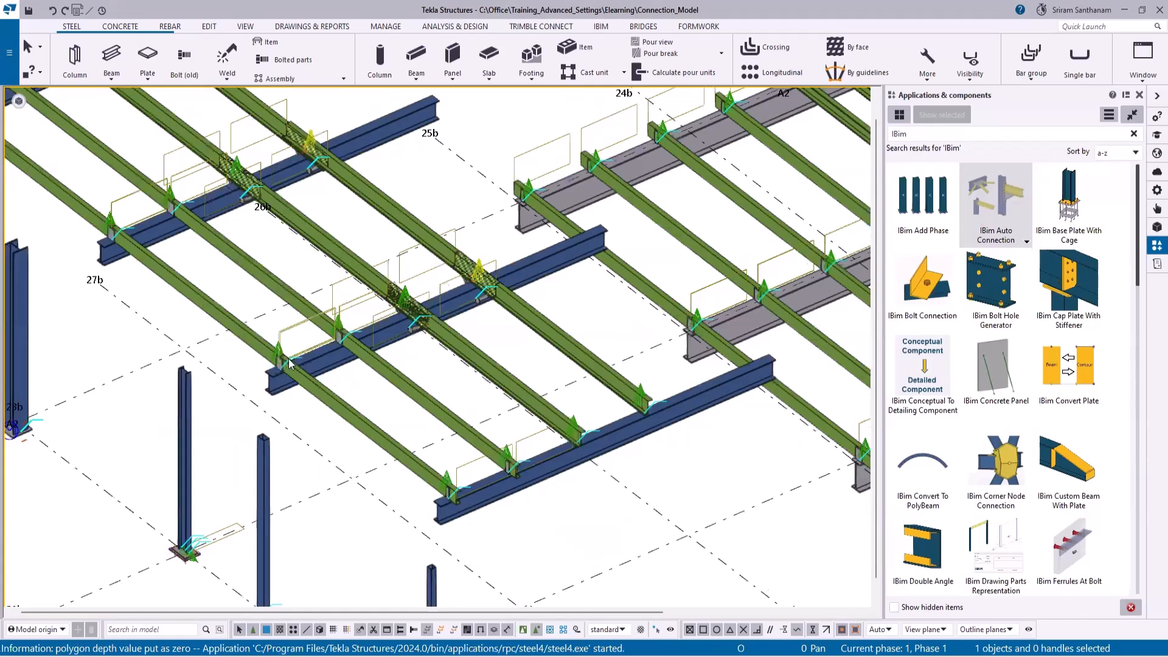
scroll(284, 364, "up", 5)
scroll(261, 392, "down", 5)
scroll(209, 382, "up", 5)
scroll(209, 382, "down", 5)
scroll(698, 474, "down", 5)
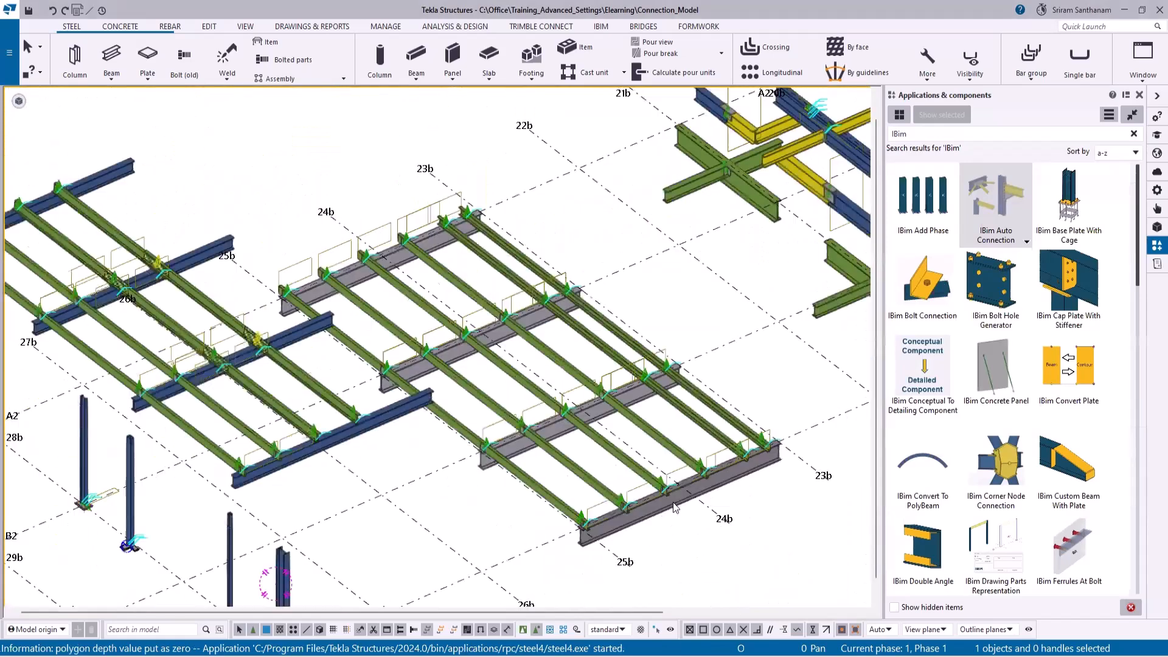
scroll(483, 369, "down", 3)
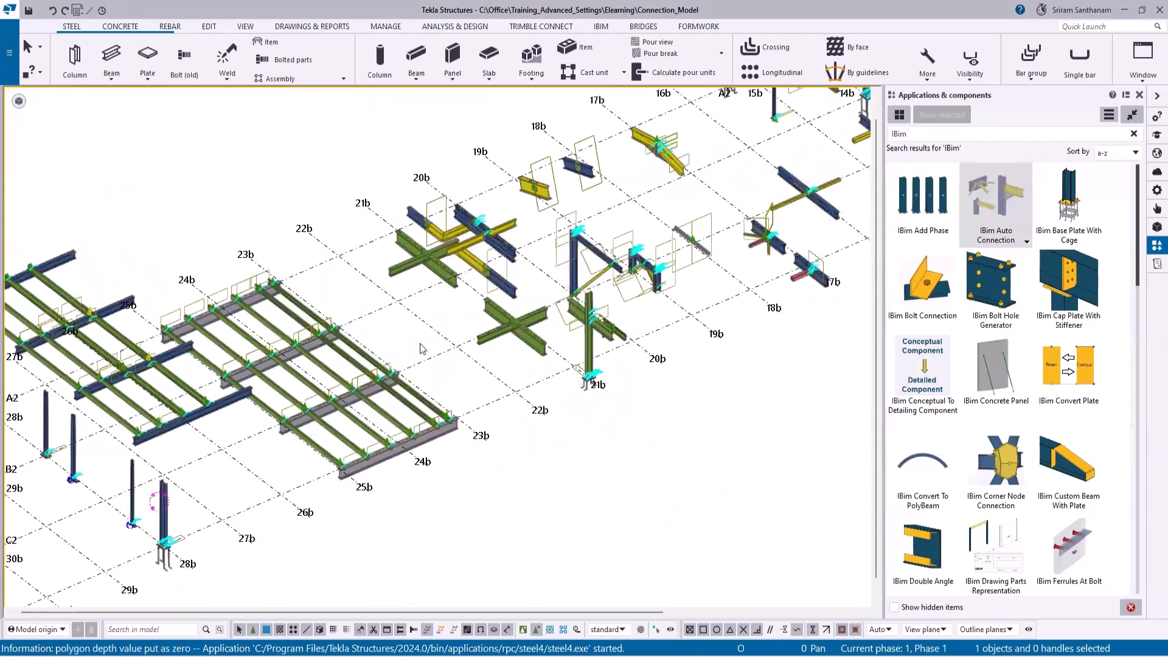
- Examine the crossing-beam shear connections and bolted beam splices around grid lines 19b to 22b
scroll(393, 352, "up", 5)
scroll(387, 356, "down", 5)
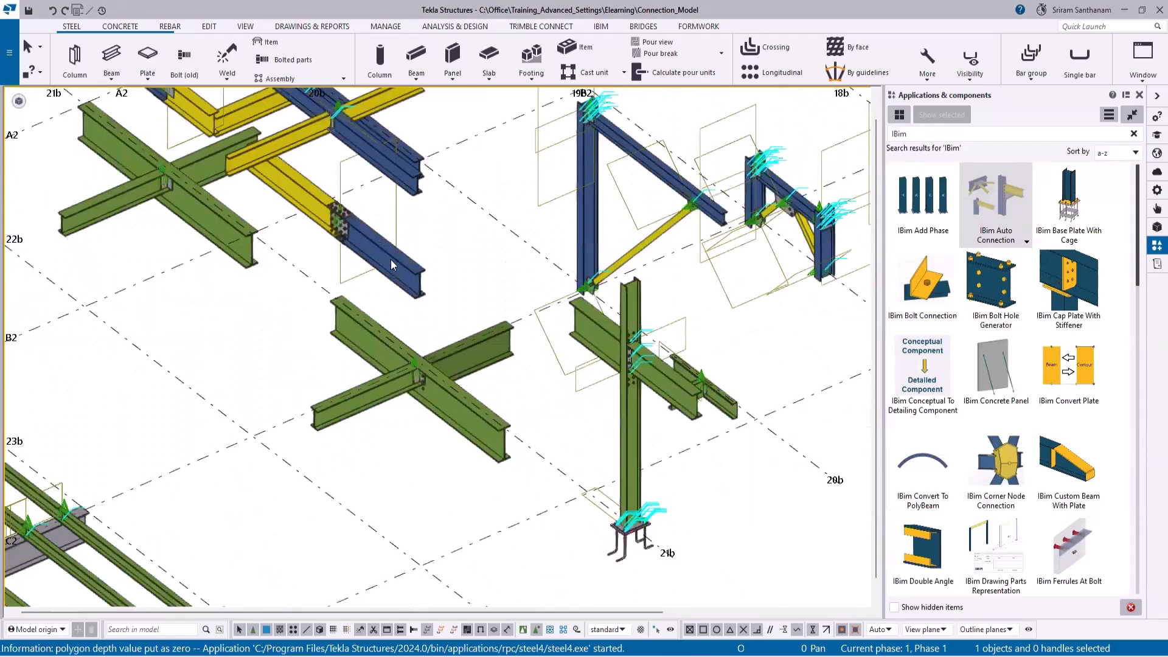
scroll(334, 209, "up", 5)
scroll(386, 240, "down", 3)
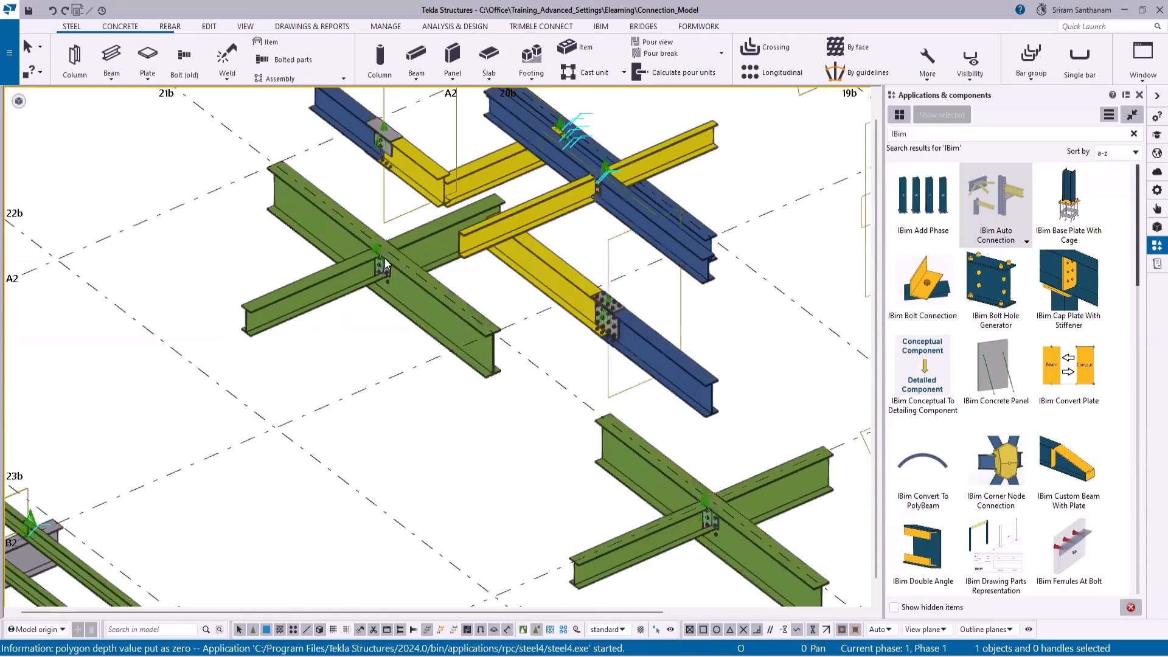
scroll(385, 258, "up", 5)
scroll(376, 314, "down", 5)
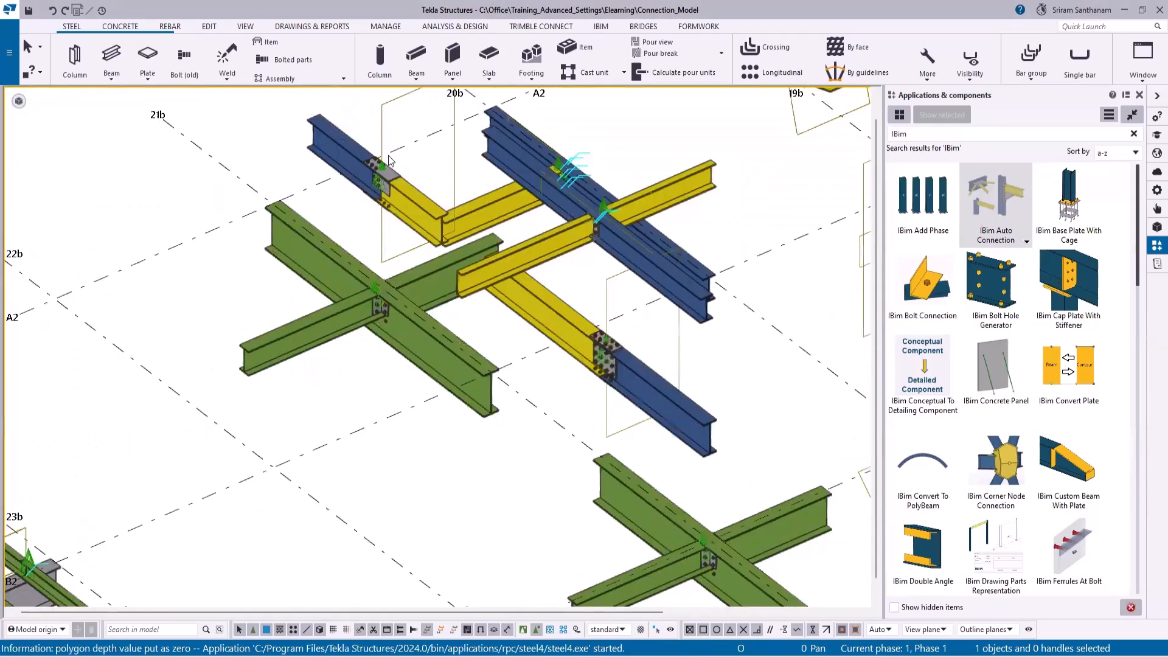
scroll(434, 292, "down", 3)
scroll(649, 345, "up", 6)
middle_click_drag(642, 340, 533, 312, "ctrl")
scroll(532, 313, "down", 6)
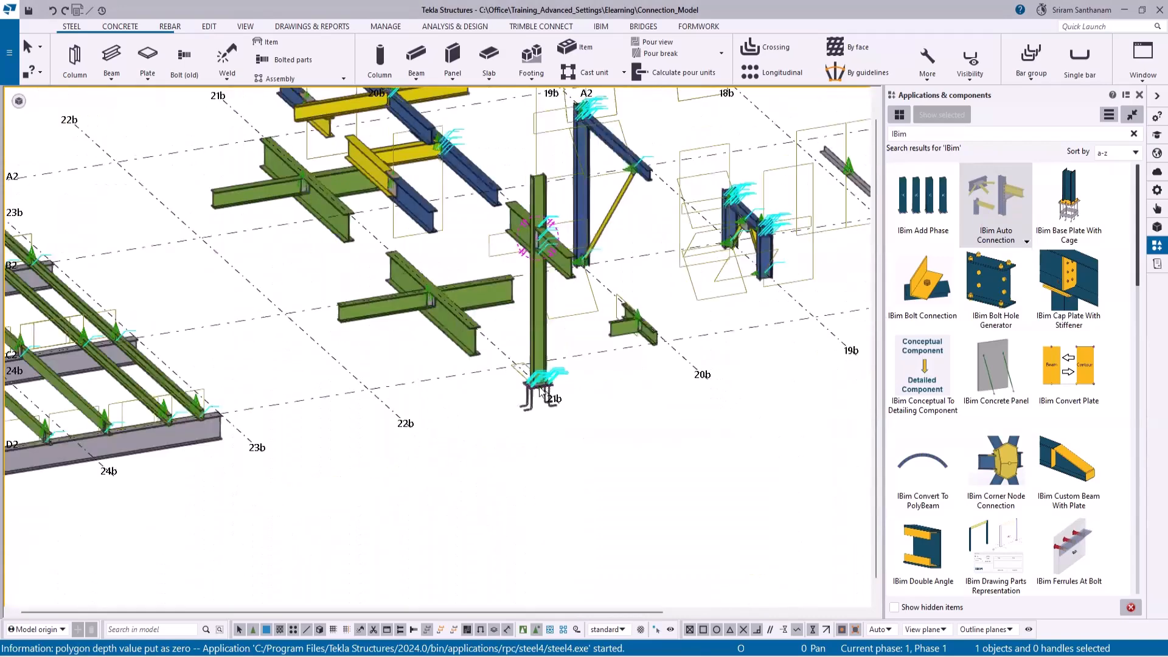
- Check the column base plate near grid 21b and the Clip angle (141) properties of the small green beam joint
scroll(539, 386, "up", 7)
scroll(684, 433, "down", 5)
scroll(813, 306, "up", 7)
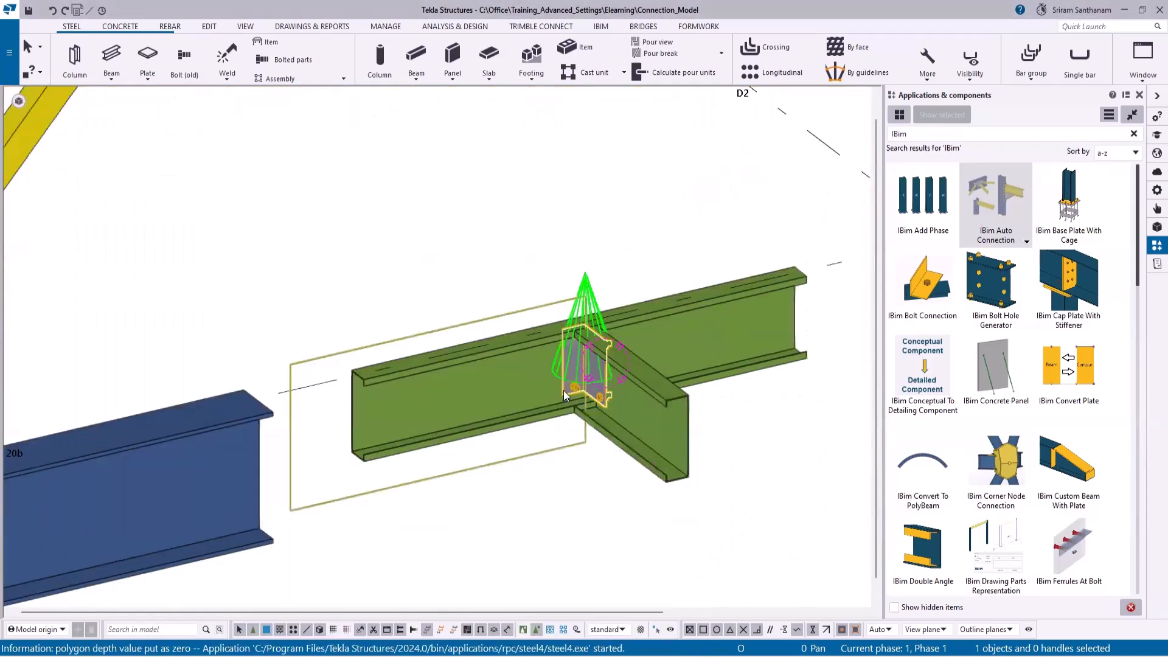
scroll(563, 390, "down", 6)
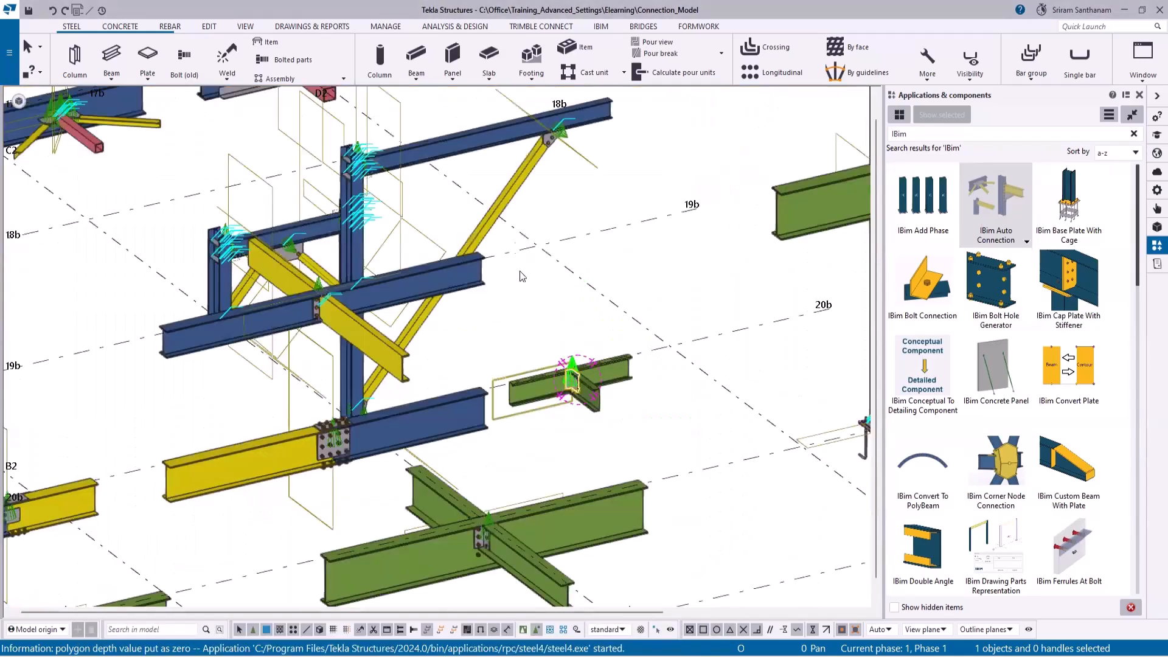
- Examine the brace gusset plate connections on the column and beam frame near C2 between grid lines 18b and 20b
scroll(568, 314, "up", 6)
scroll(606, 294, "down", 5)
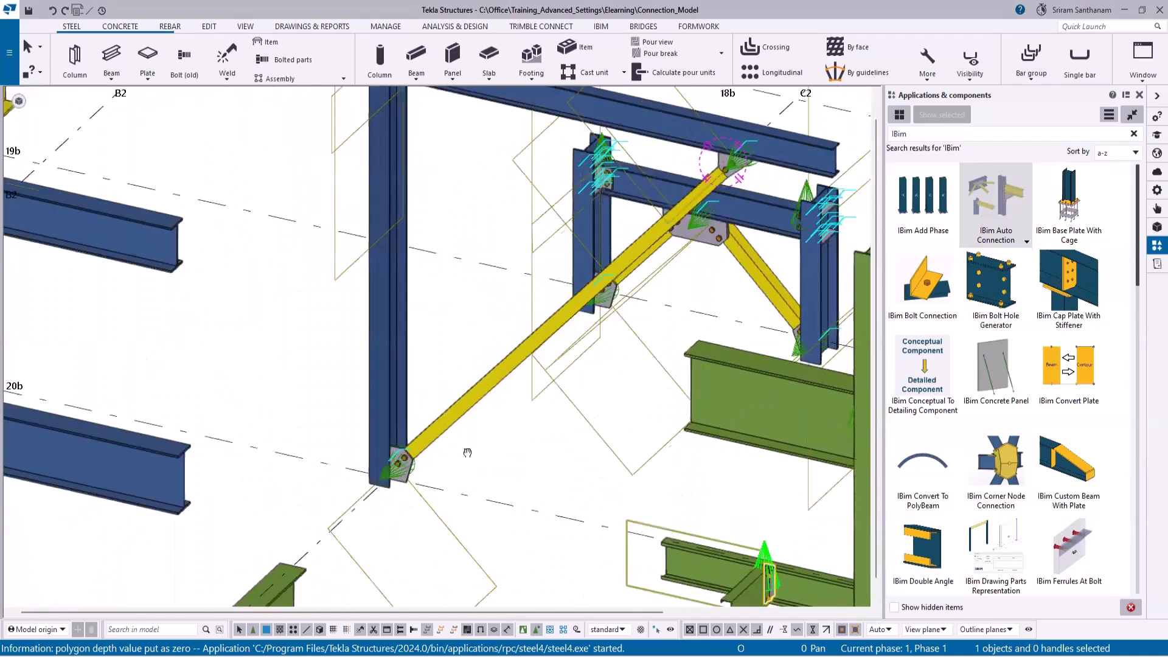
middle_click_drag(467, 452, 493, 399, "ctrl")
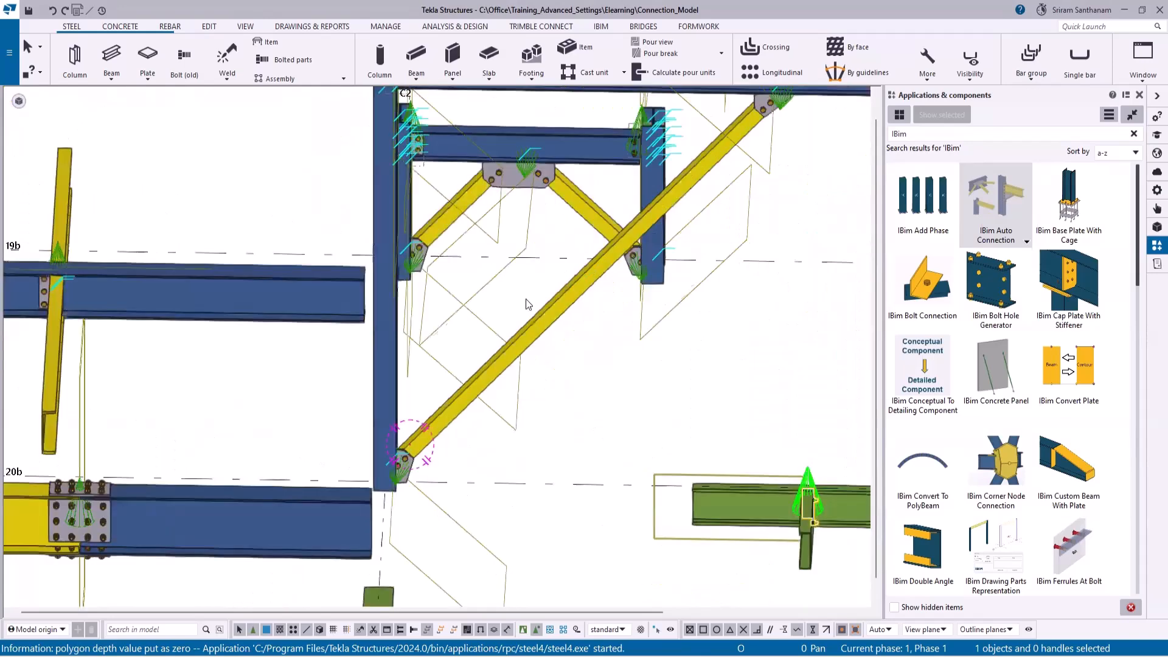
middle_click_drag(563, 171, 646, 357)
scroll(646, 358, "up", 7)
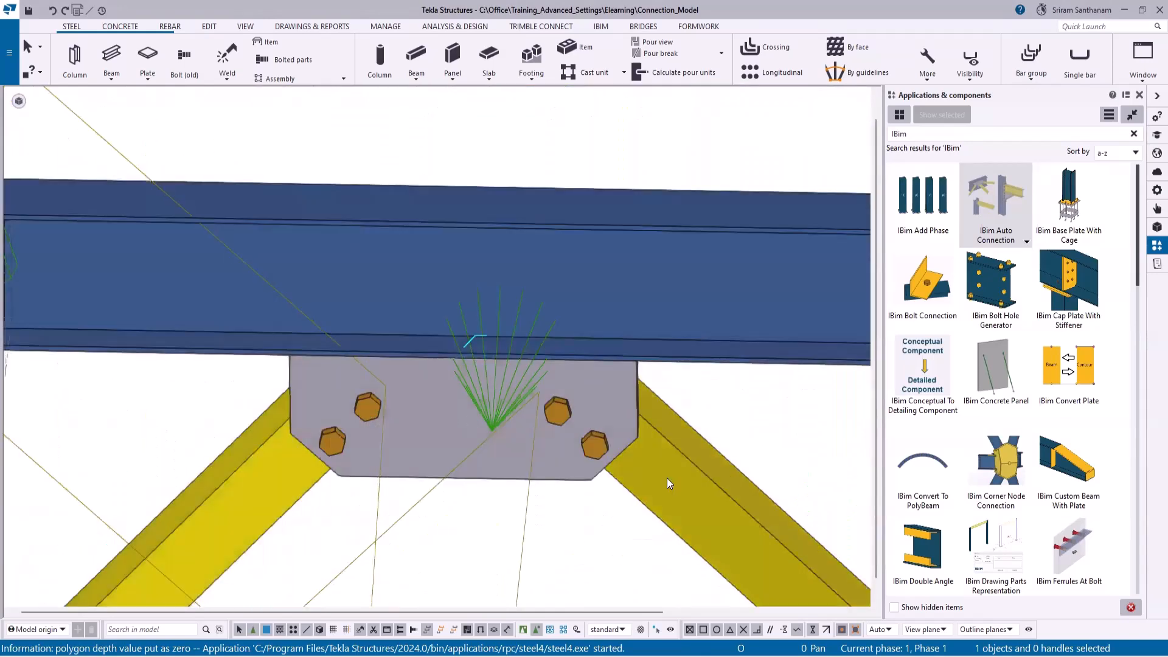
scroll(394, 286, "down", 8)
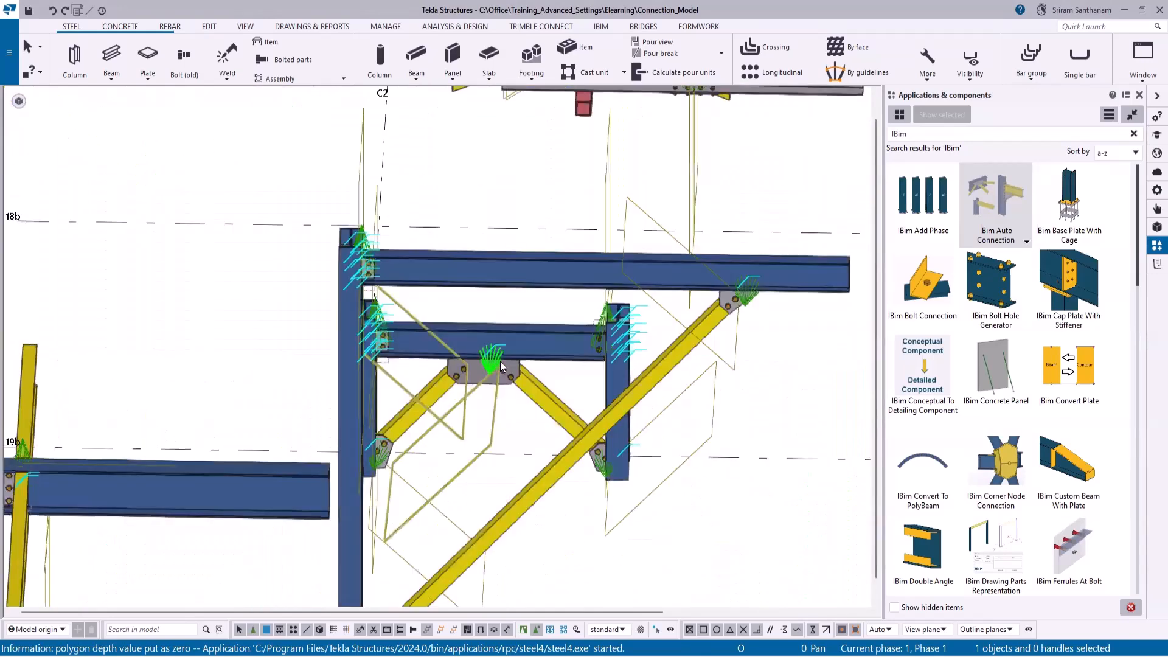
scroll(546, 219, "up", 4)
scroll(545, 219, "down", 6)
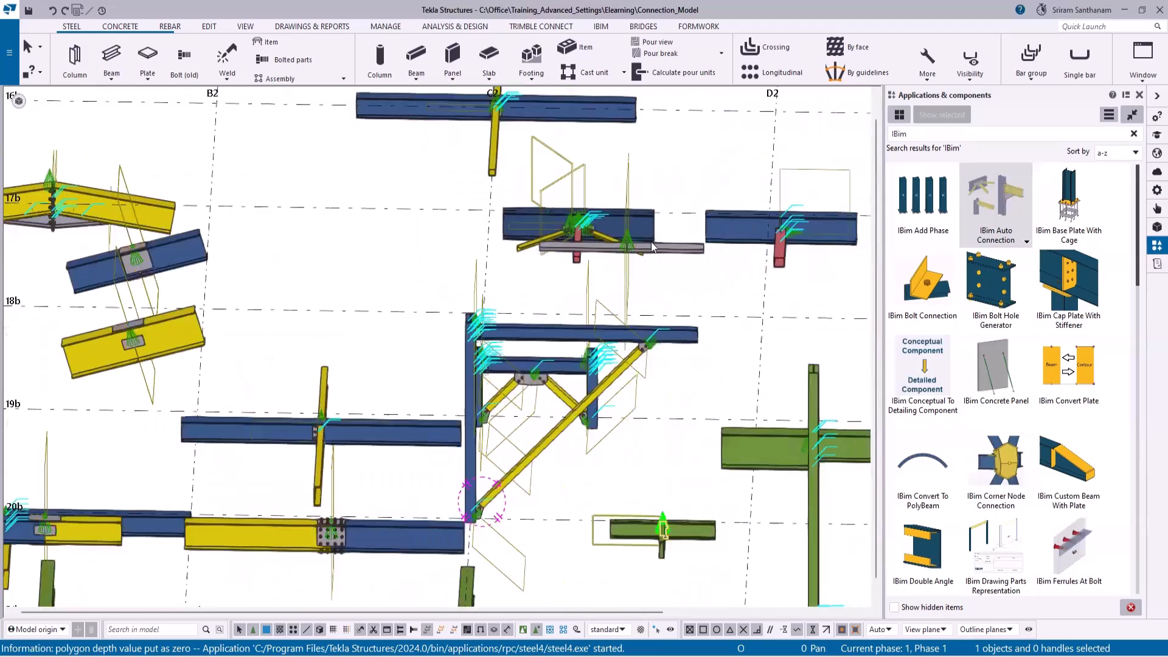
- Examine the haunched apex connection and the sloped beam splices between A2 and B2 near grid lines 17b and 18b
scroll(518, 184, "up", 4)
scroll(518, 185, "up", 6)
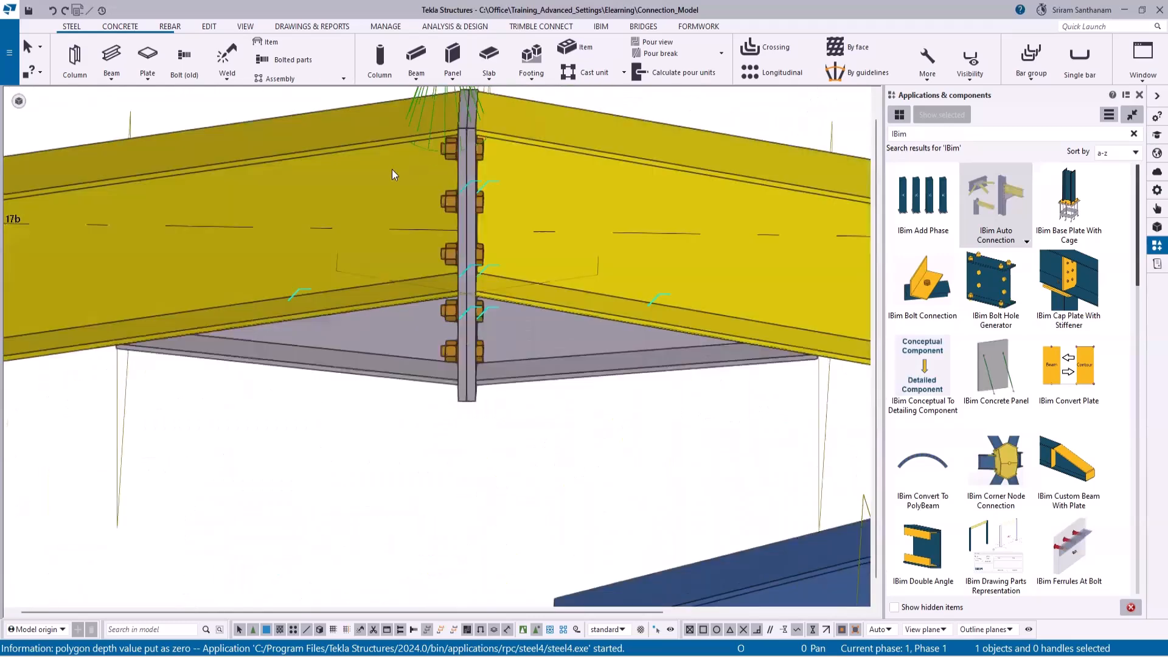
scroll(412, 163, "down", 6)
scroll(566, 287, "up", 2)
scroll(517, 284, "up", 1)
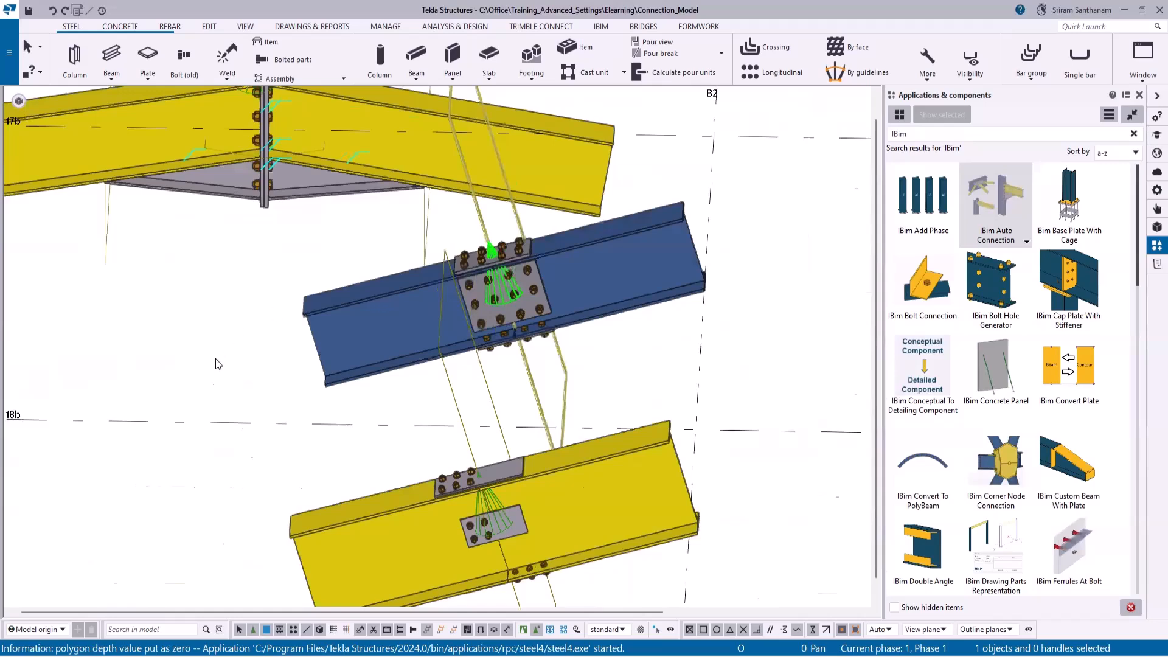
scroll(220, 358, "down", 6)
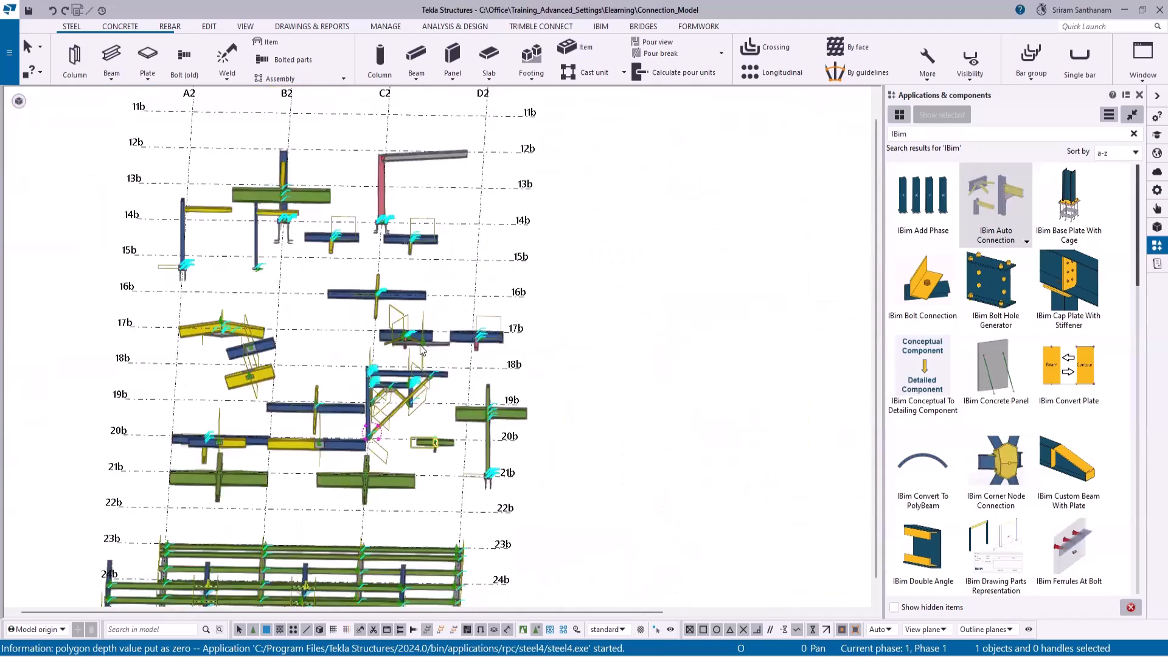
- Check the tube and brace connections on the beams near grid 17b between C2 and D2, and view the whole model
scroll(421, 353, "up", 5)
middle_click_drag(428, 363, 394, 351, "ctrl")
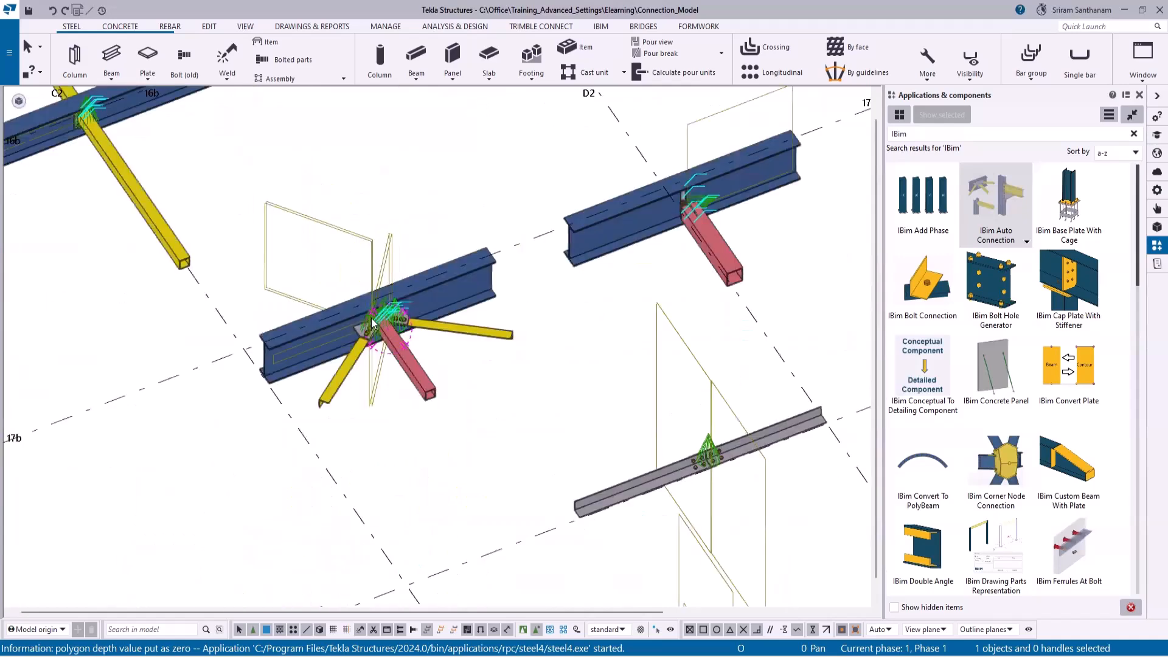
scroll(379, 329, "up", 3)
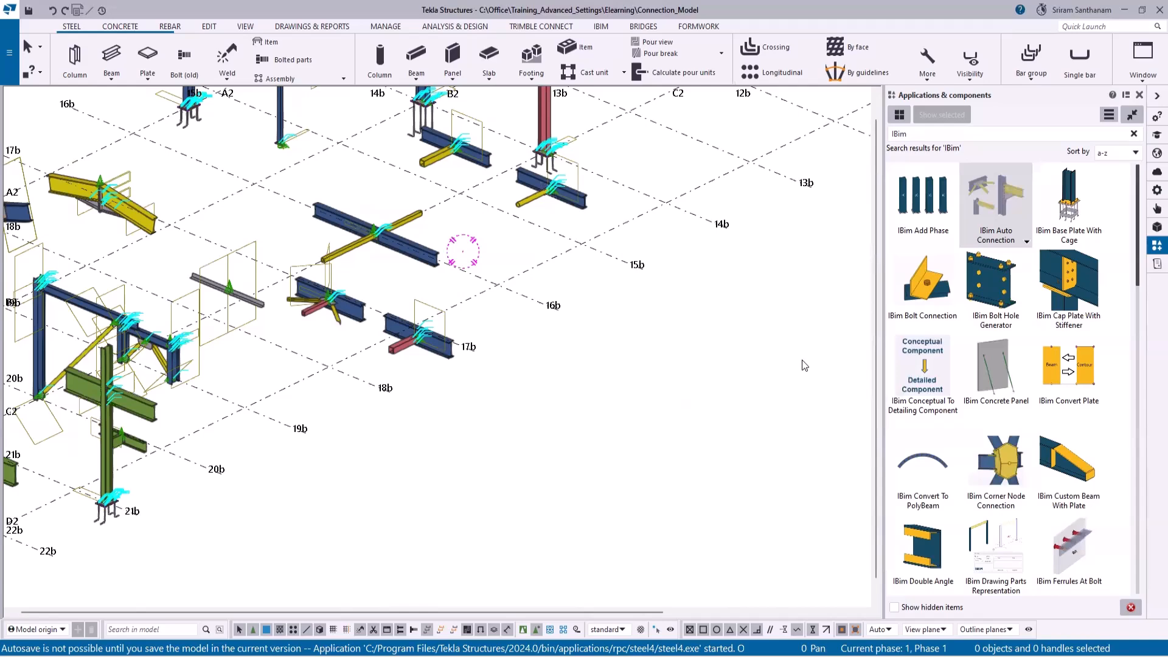
scroll(602, 444, "down", 2)
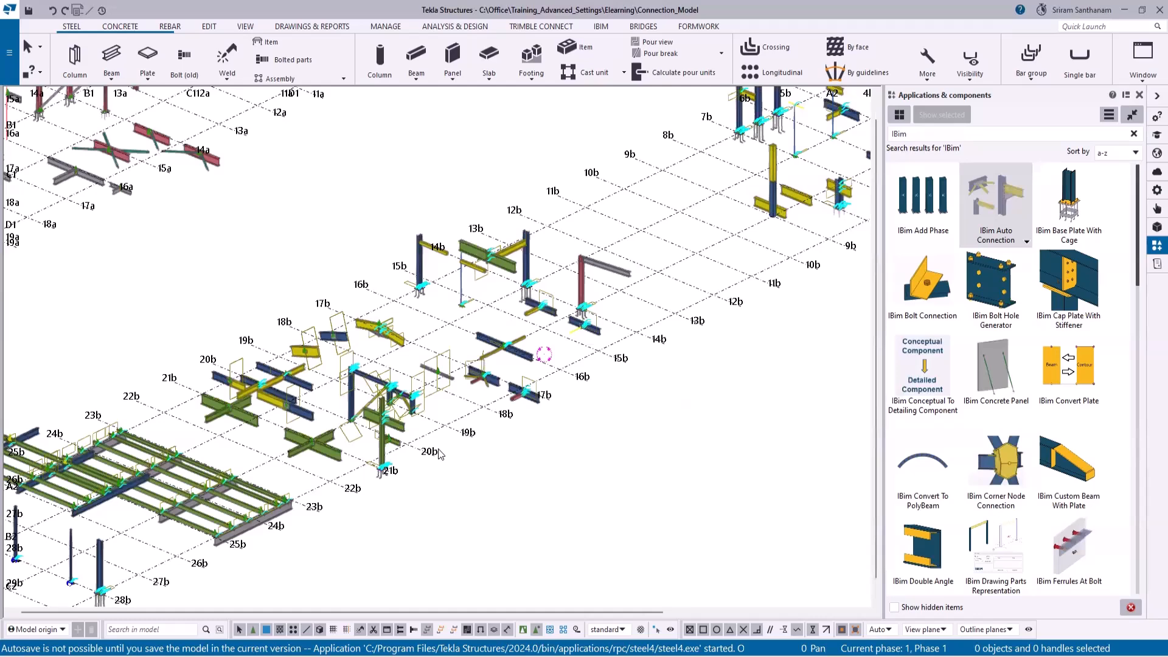
scroll(393, 376, "down", 2)
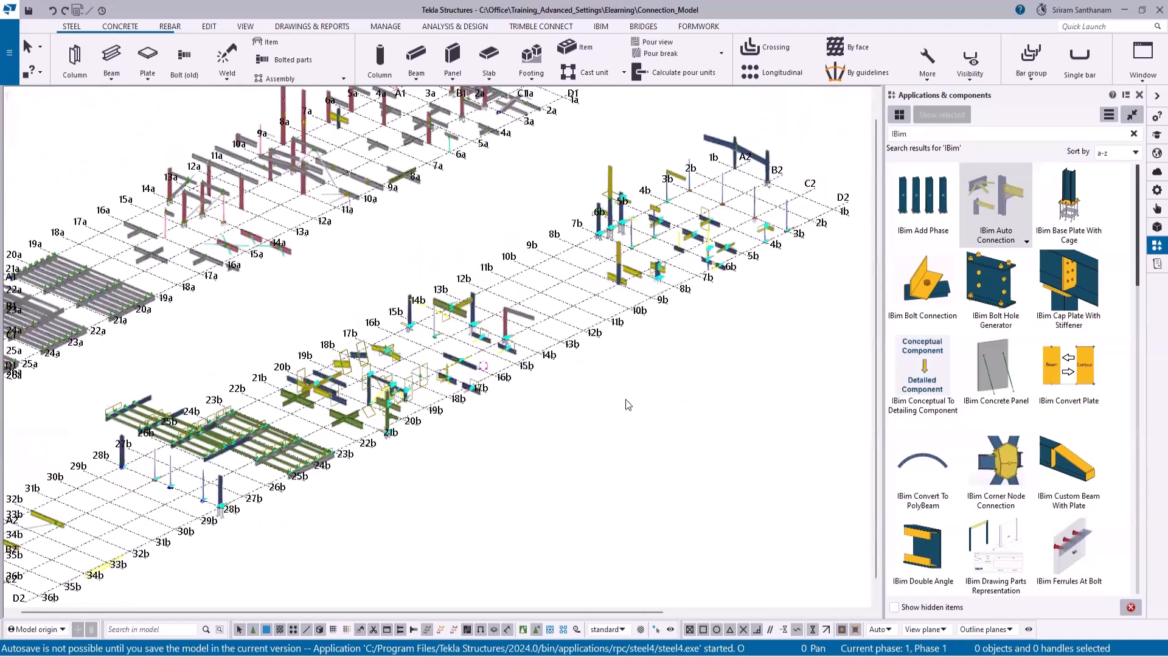